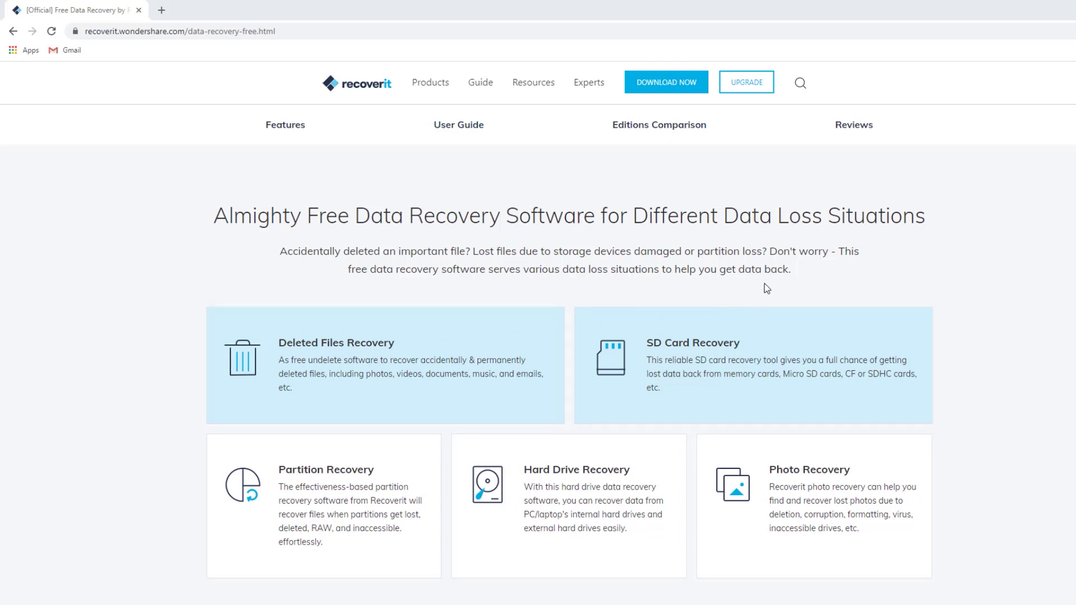
Examine the free data recovery page's supported scenarios, storage media, file types, features, recovery steps and edition comparison.
{"action": "scroll", "coordinate": [765, 281], "scroll_direction": "down", "scroll_amount": 1}
{"action": "scroll", "coordinate": [571, 383], "scroll_direction": "down", "scroll_amount": 2}
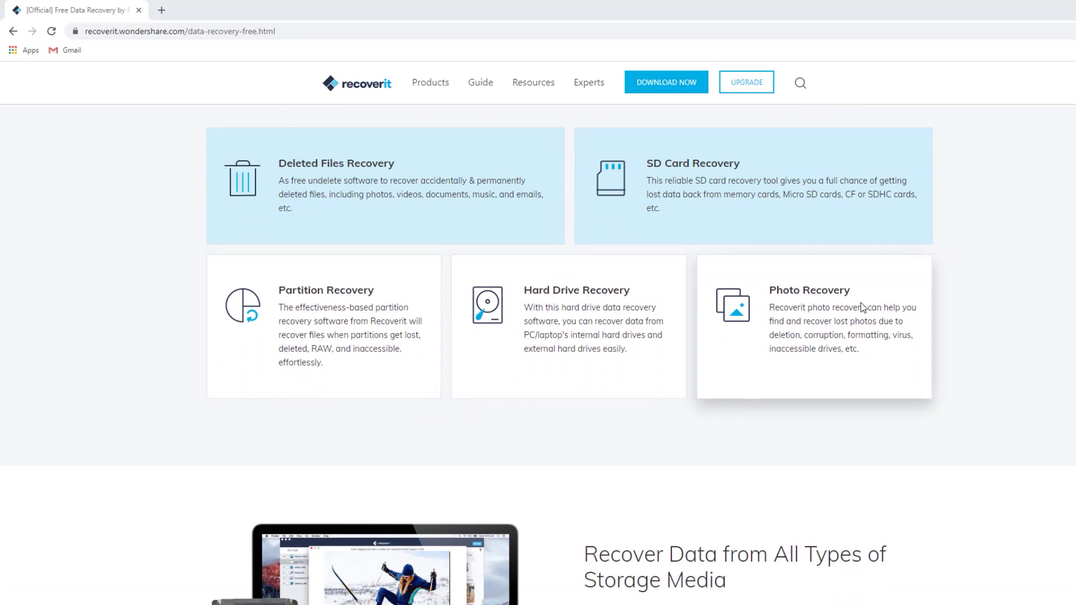
{"action": "scroll", "coordinate": [603, 448], "scroll_direction": "down", "scroll_amount": 5}
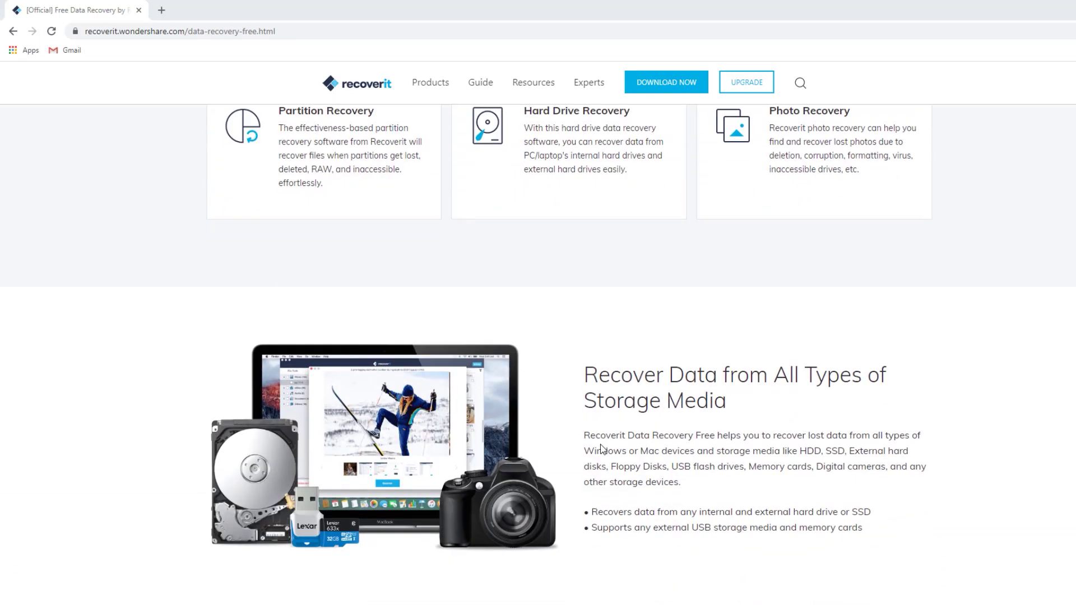
{"action": "scroll", "coordinate": [605, 430], "scroll_direction": "down", "scroll_amount": 1}
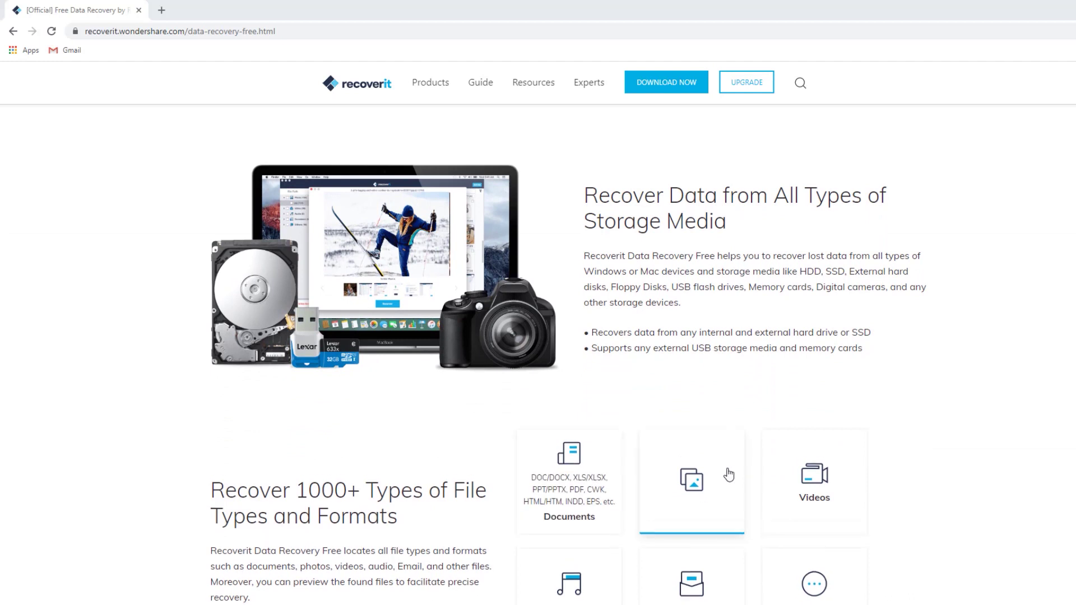
{"action": "scroll", "coordinate": [944, 429], "scroll_direction": "down", "scroll_amount": 2}
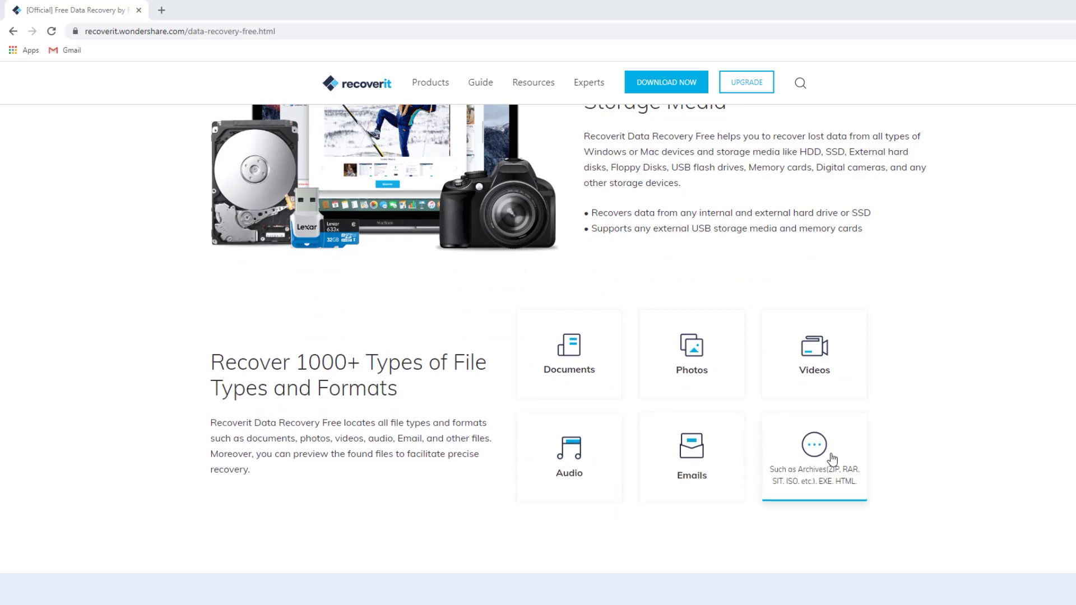
{"action": "scroll", "coordinate": [935, 439], "scroll_direction": "down", "scroll_amount": 2}
{"action": "scroll", "coordinate": [932, 434], "scroll_direction": "down", "scroll_amount": 4}
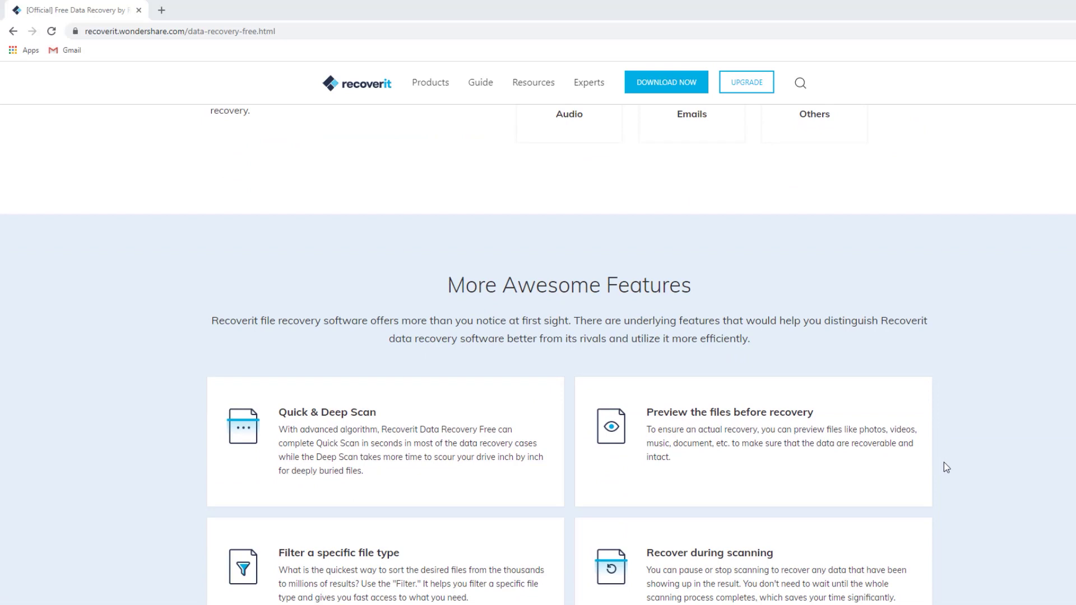
{"action": "scroll", "coordinate": [943, 468], "scroll_direction": "down", "scroll_amount": 4}
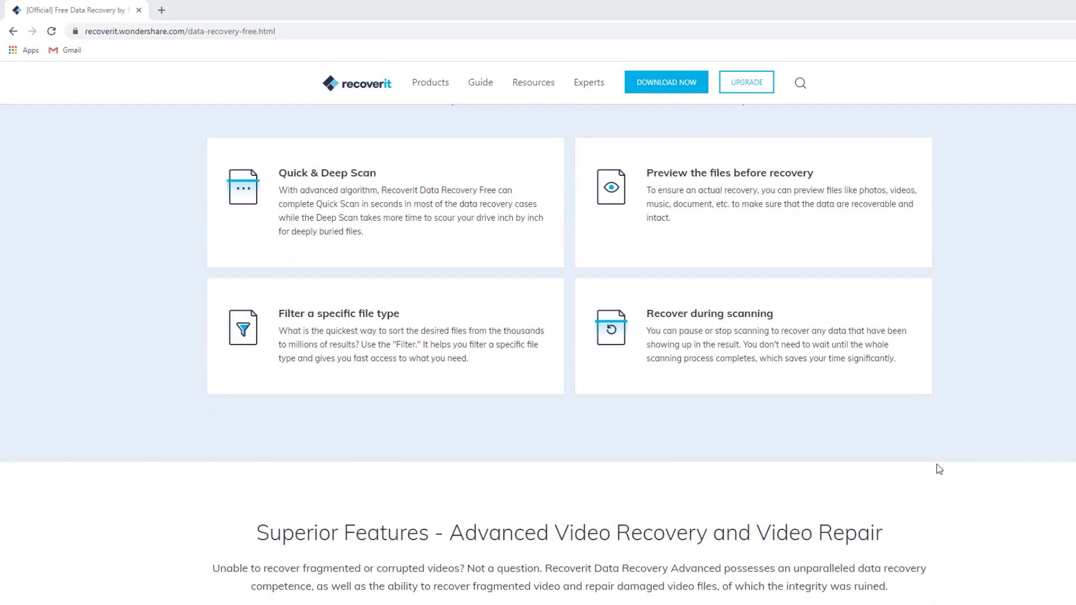
{"action": "scroll", "coordinate": [924, 468], "scroll_direction": "down", "scroll_amount": 7}
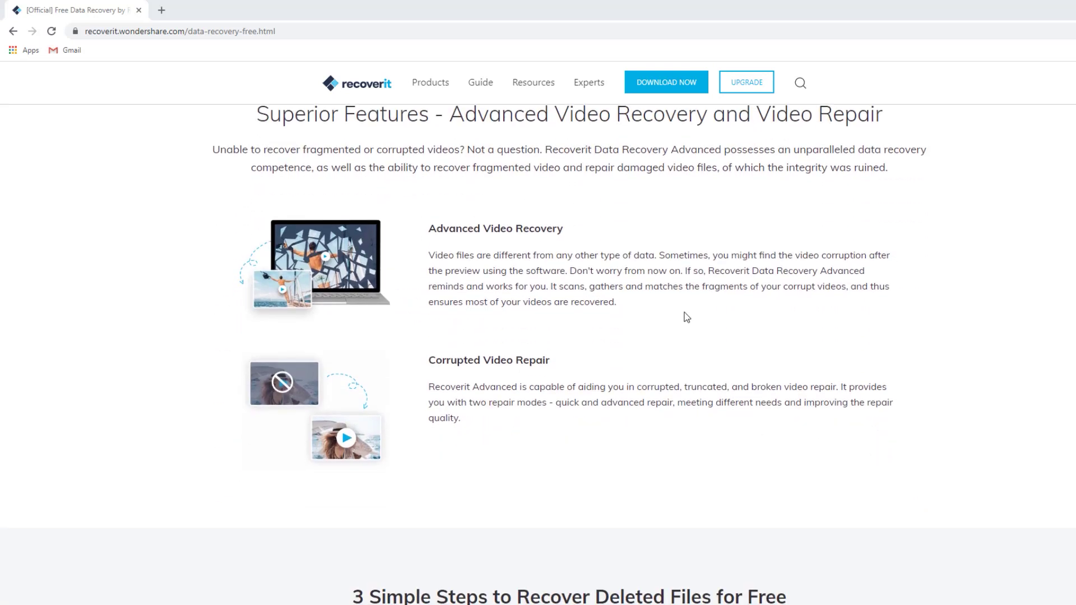
{"action": "scroll", "coordinate": [661, 363], "scroll_direction": "down", "scroll_amount": 8}
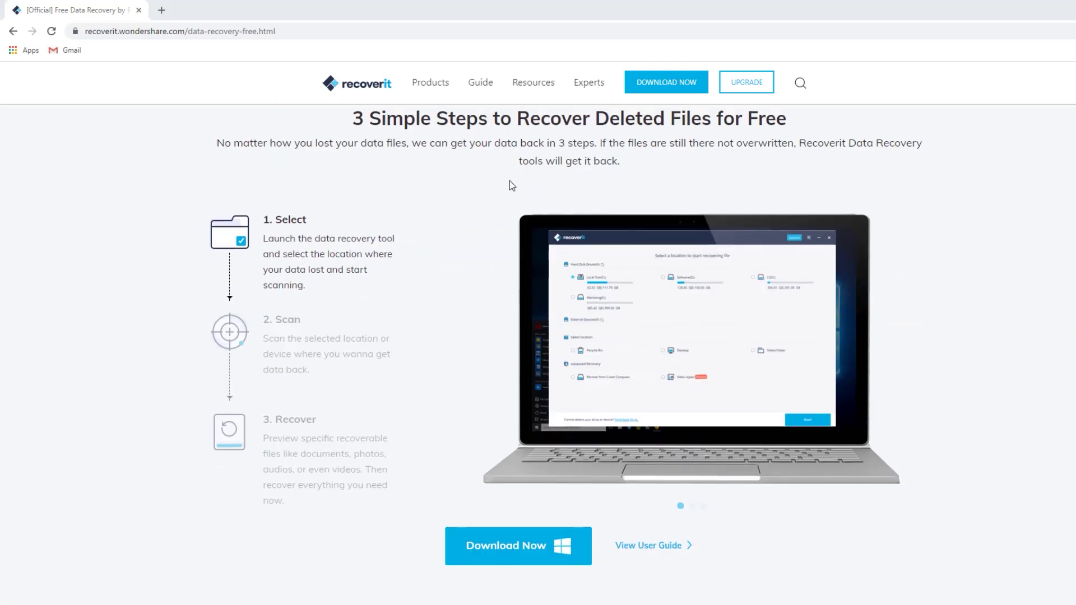
{"action": "scroll", "coordinate": [464, 387], "scroll_direction": "down", "scroll_amount": 10}
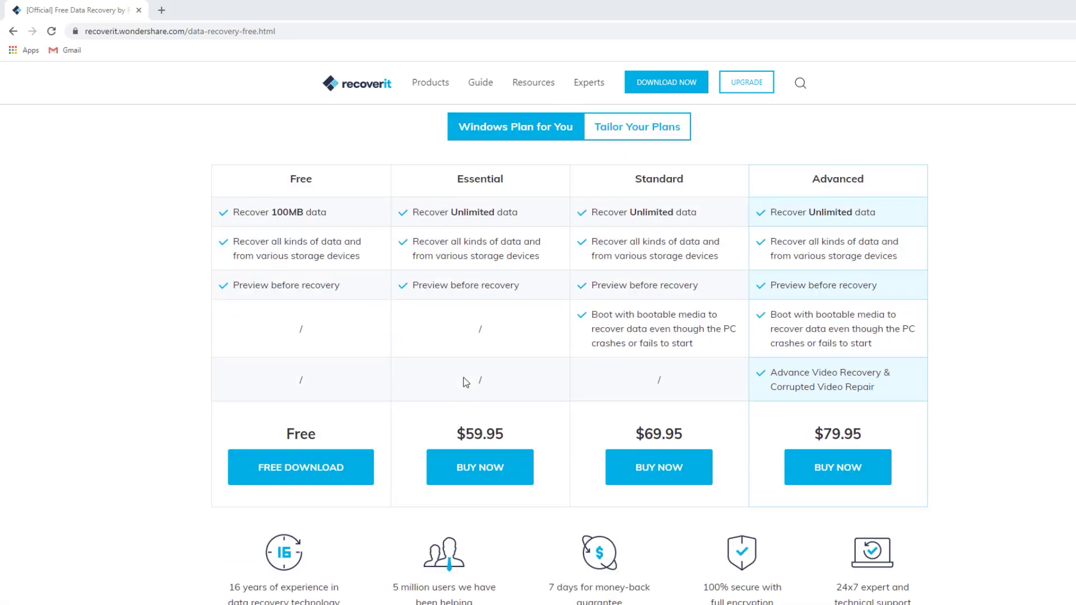
Download the Windows installer recoverit_setup_full4280.exe from the page's three-step recovery section.
{"action": "scroll", "coordinate": [465, 392], "scroll_direction": "up", "scroll_amount": 7}
{"action": "left_click", "coordinate": [512, 373]}
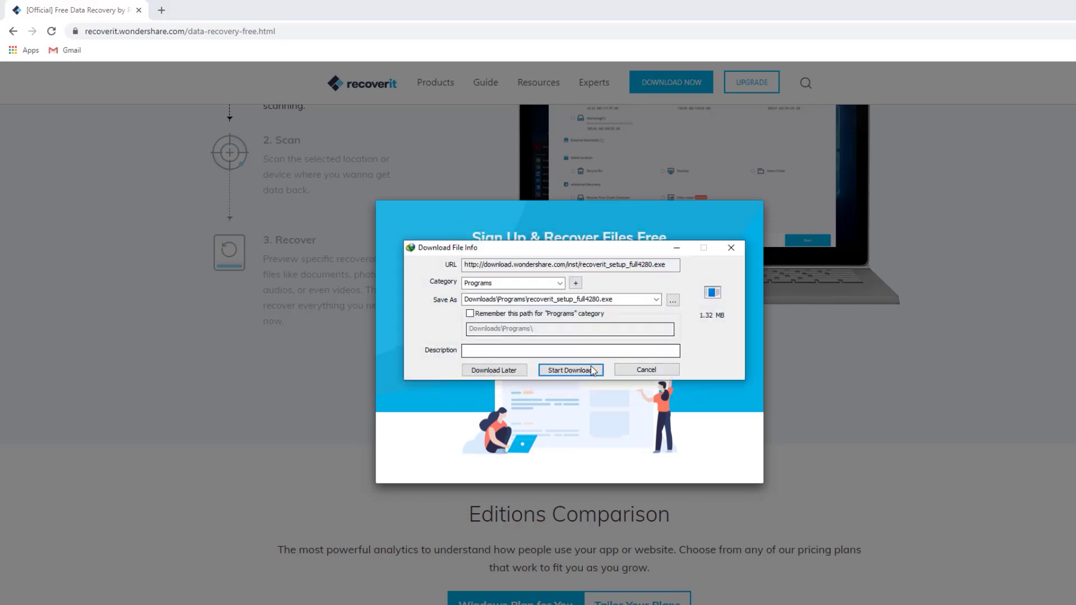
{"action": "left_click", "coordinate": [573, 372]}
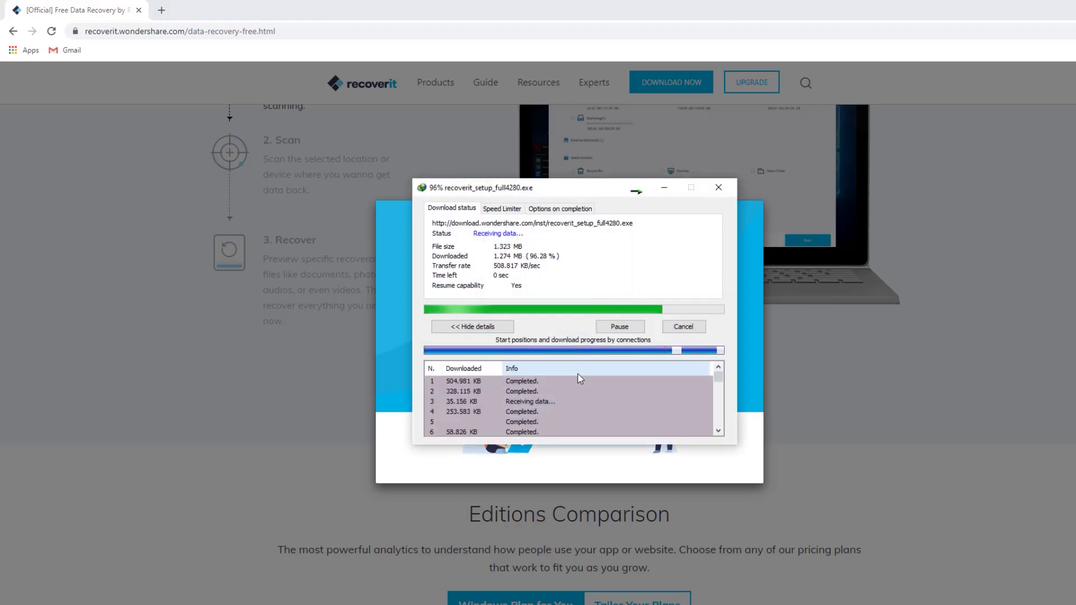
{"action": "left_click", "coordinate": [598, 354]}
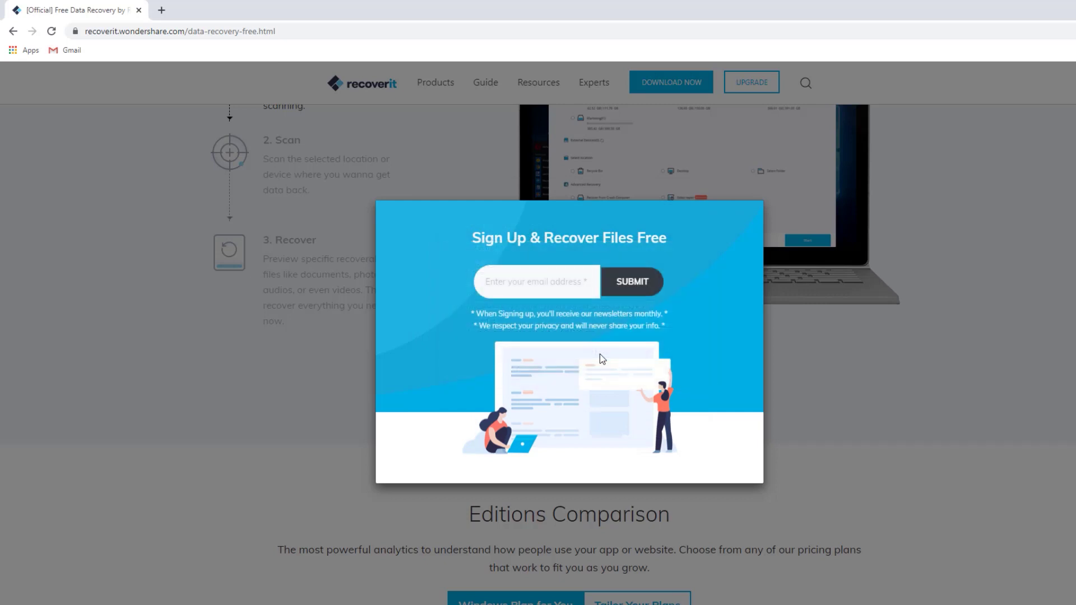
Run the downloaded installer, agree to install over the existing copy, and launch Recoverit.
{"action": "double_click", "coordinate": [204, 268]}
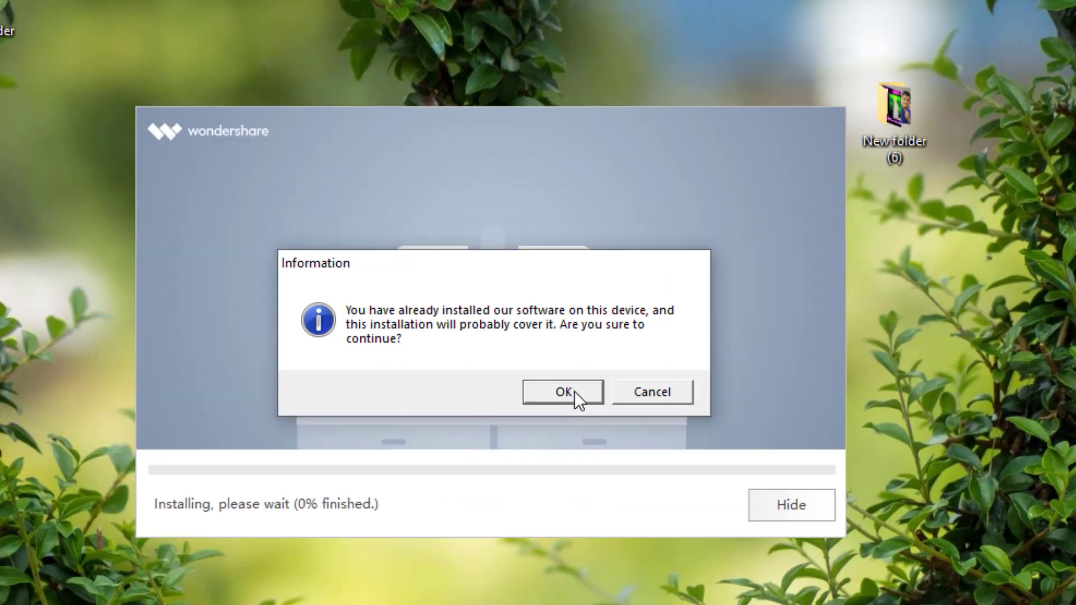
{"action": "left_click", "coordinate": [563, 392]}
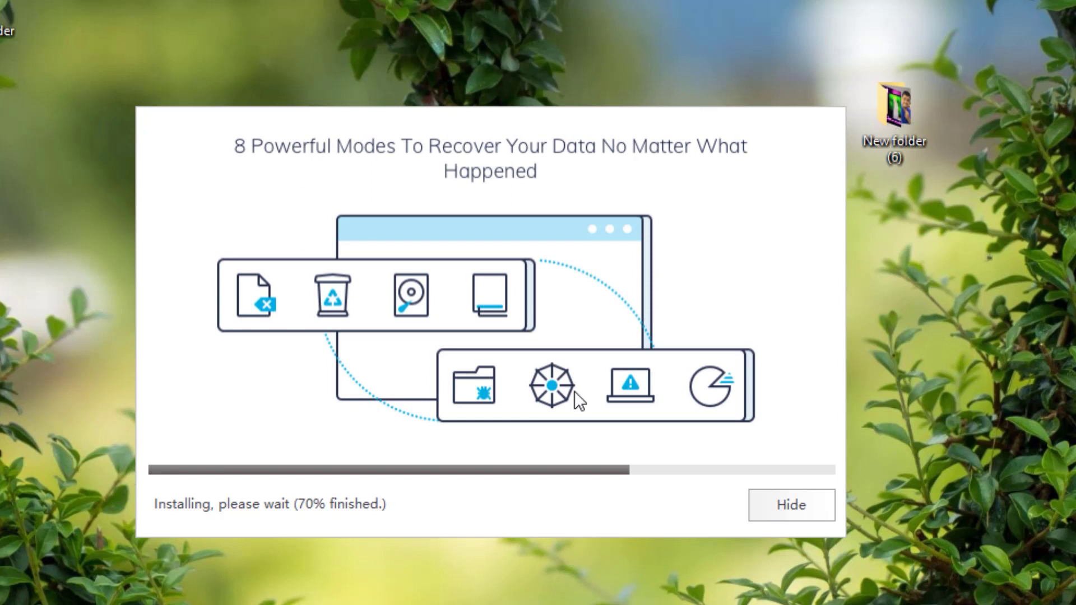
{"action": "left_click", "coordinate": [529, 384]}
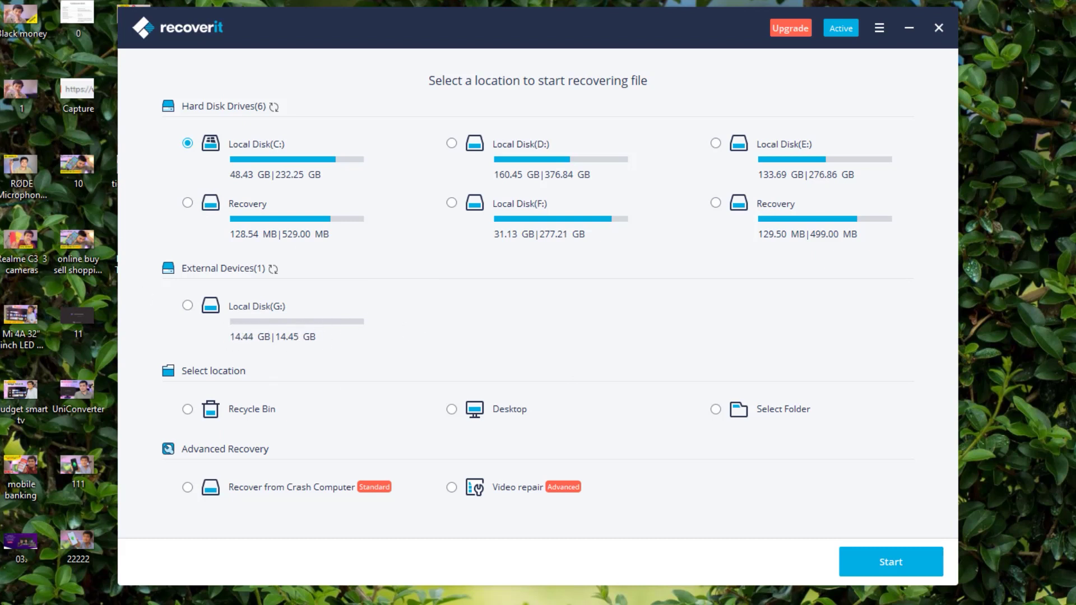
Open USB Drive (G:) in File Explorer, minimize Recoverit, and reposition the drive's window to expose the desktop.
{"action": "key", "text": "super+e"}
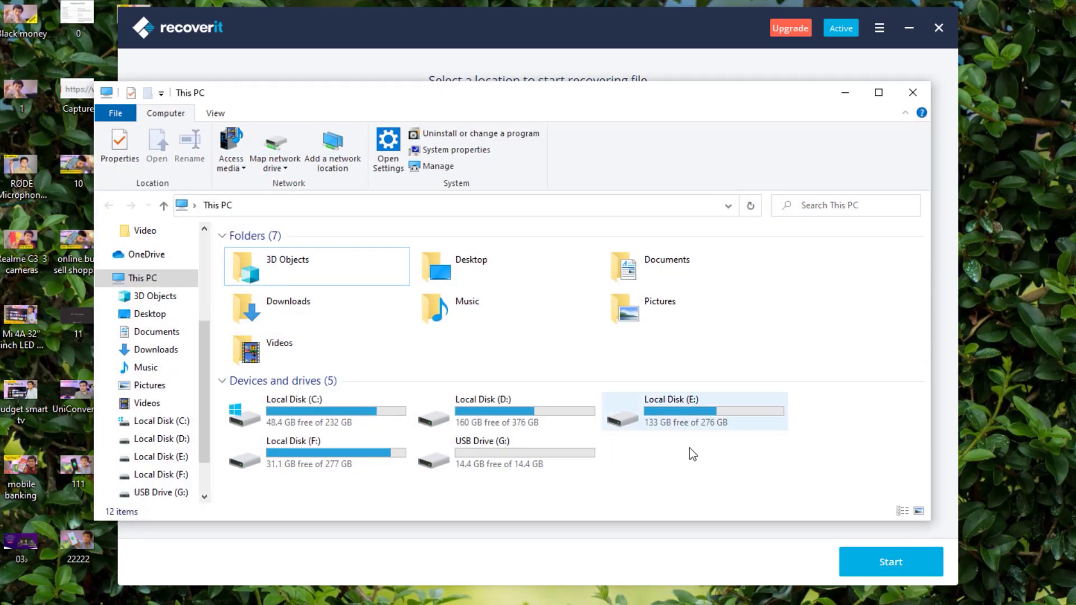
{"action": "double_click", "coordinate": [495, 458]}
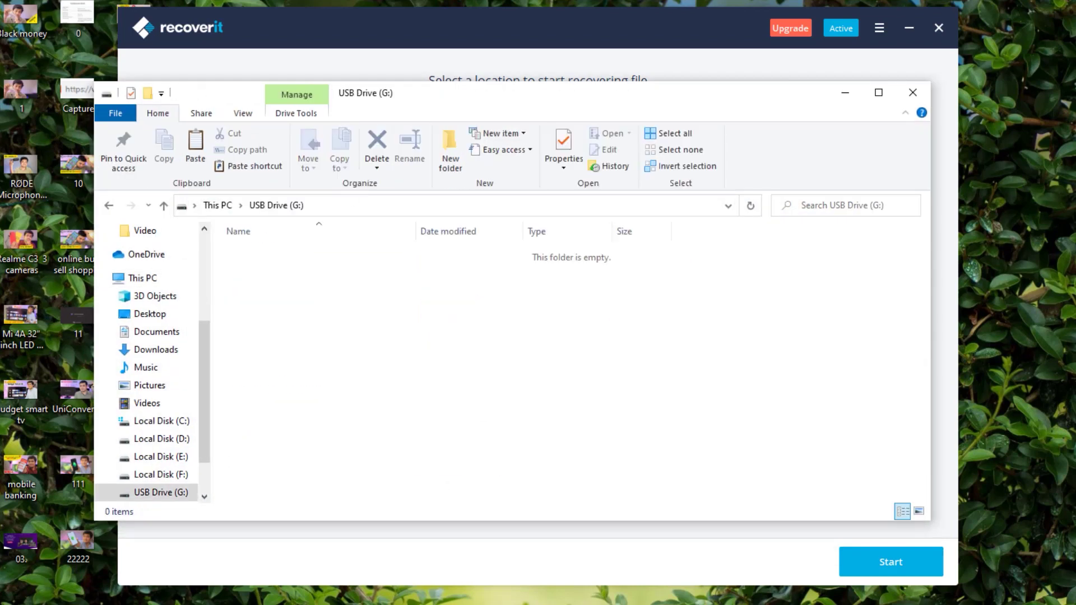
{"action": "left_click", "coordinate": [903, 25]}
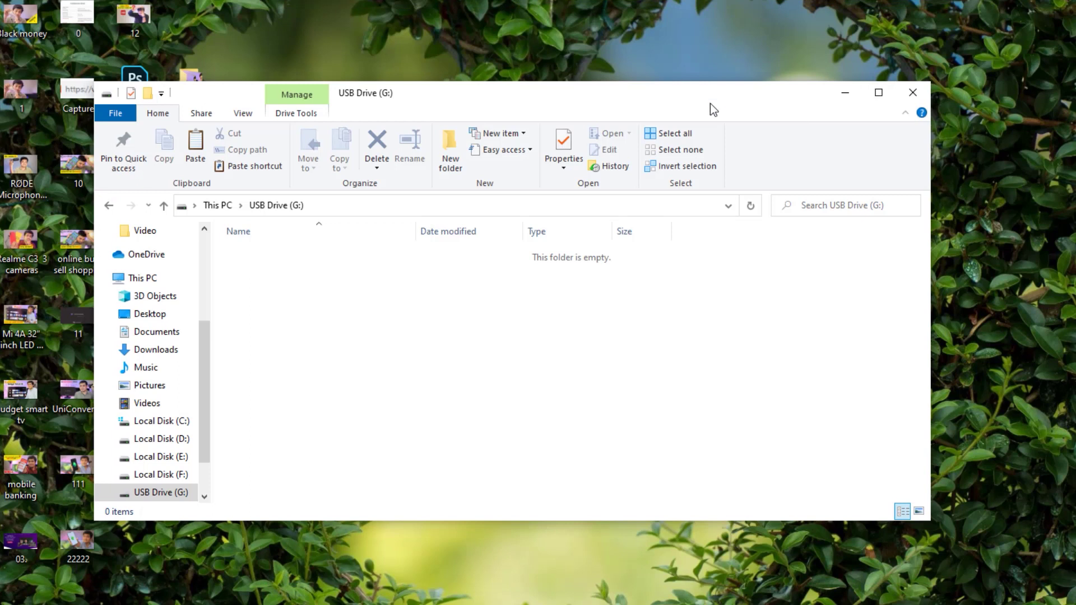
{"action": "left_click_drag", "start_coordinate": [782, 99], "coordinate": [634, 77]}
Copy IMG_4239, MVI_4050 and Cages from the desktop's New folder (6) to USB Drive (G:) and close the source folder.
{"action": "left_click", "coordinate": [825, 154]}
{"action": "double_click", "coordinate": [826, 154]}
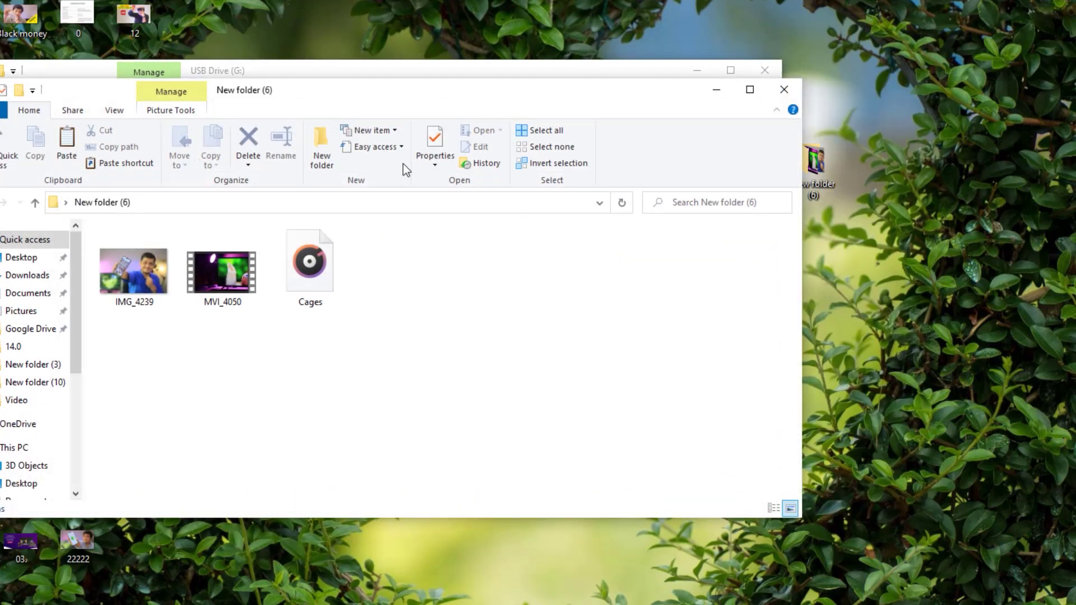
{"action": "left_click", "coordinate": [140, 306]}
{"action": "left_click", "coordinate": [221, 297]}
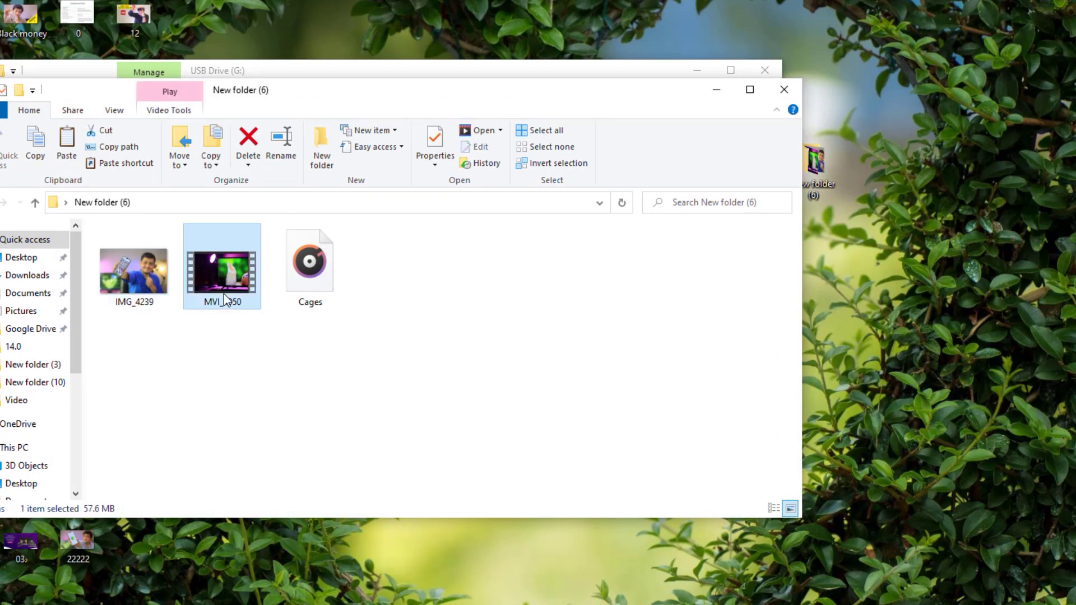
{"action": "left_click", "coordinate": [291, 287]}
{"action": "left_click_drag", "start_coordinate": [398, 108], "coordinate": [896, 89]}
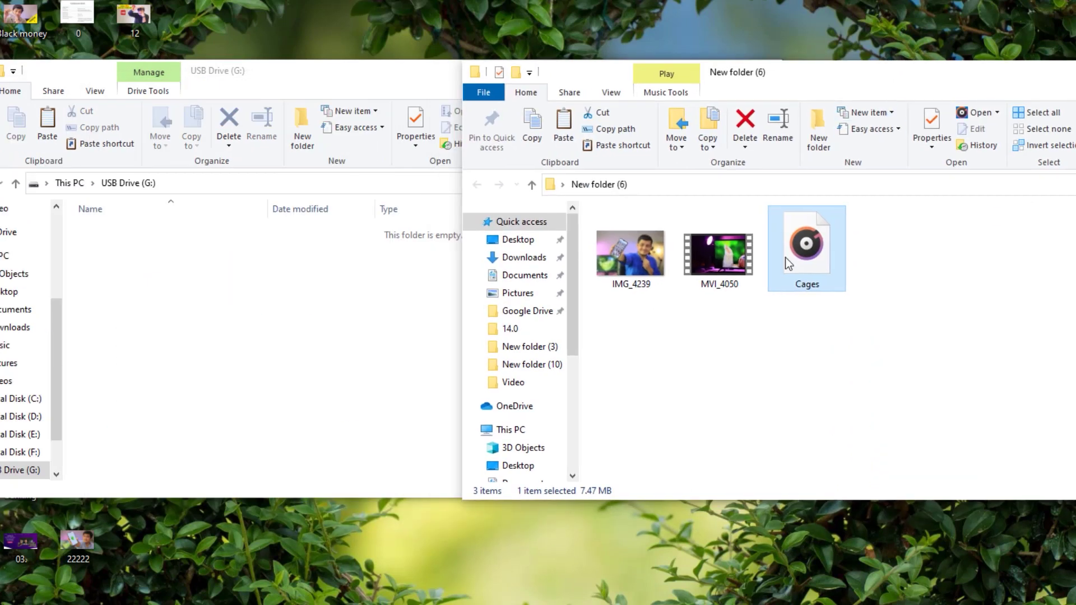
{"action": "left_click_drag", "start_coordinate": [866, 329], "coordinate": [248, 353]}
{"action": "left_click", "coordinate": [924, 71]}
{"action": "left_click_drag", "start_coordinate": [924, 70], "coordinate": [651, 136]}
{"action": "left_click", "coordinate": [1007, 137]}
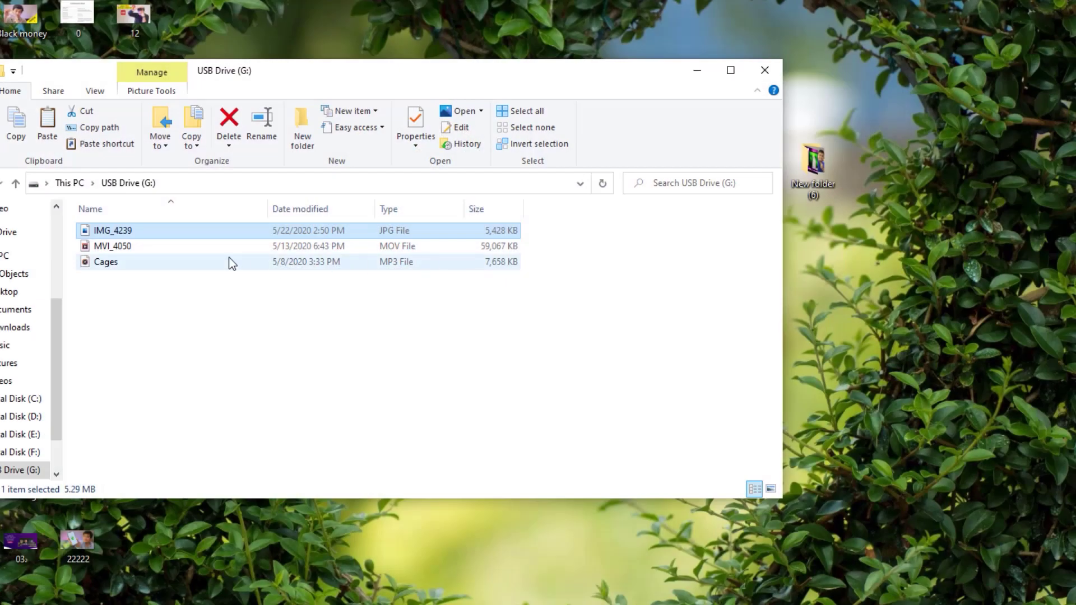
Play the MVI_4050 video and the Cages audio file from USB Drive (G:), closing each player.
{"action": "left_click_drag", "start_coordinate": [225, 255], "coordinate": [372, 253]}
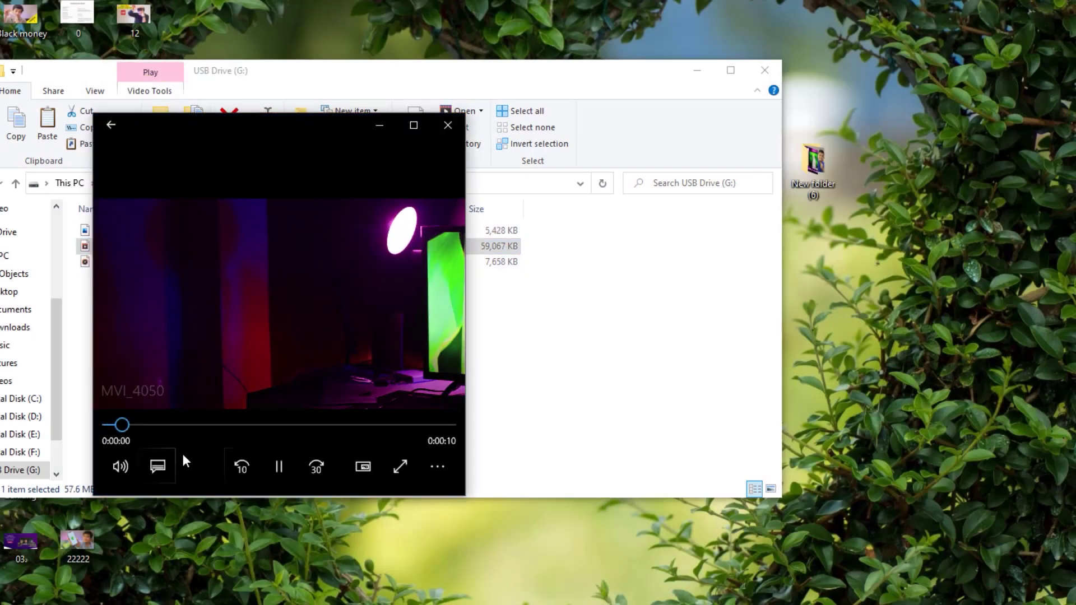
{"action": "left_click", "coordinate": [447, 125]}
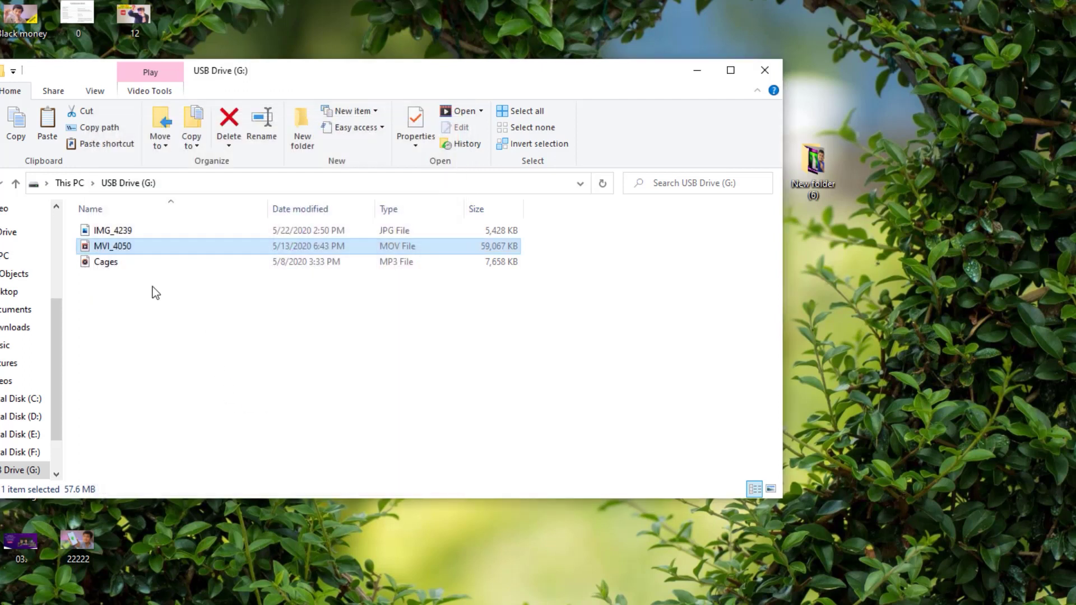
{"action": "left_click", "coordinate": [133, 264]}
{"action": "double_click", "coordinate": [164, 264]}
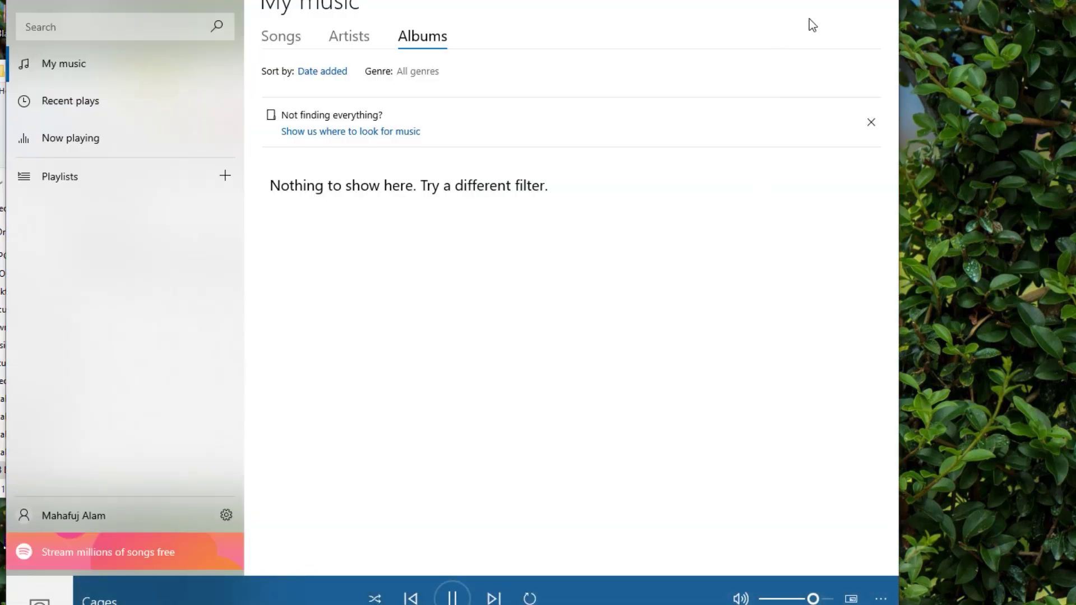
{"action": "key", "text": "alt+F4"}
Permanently delete IMG_4239, MVI_4050 and Cages from USB Drive (G:).
{"action": "left_click_drag", "start_coordinate": [577, 365], "coordinate": [85, 157]}
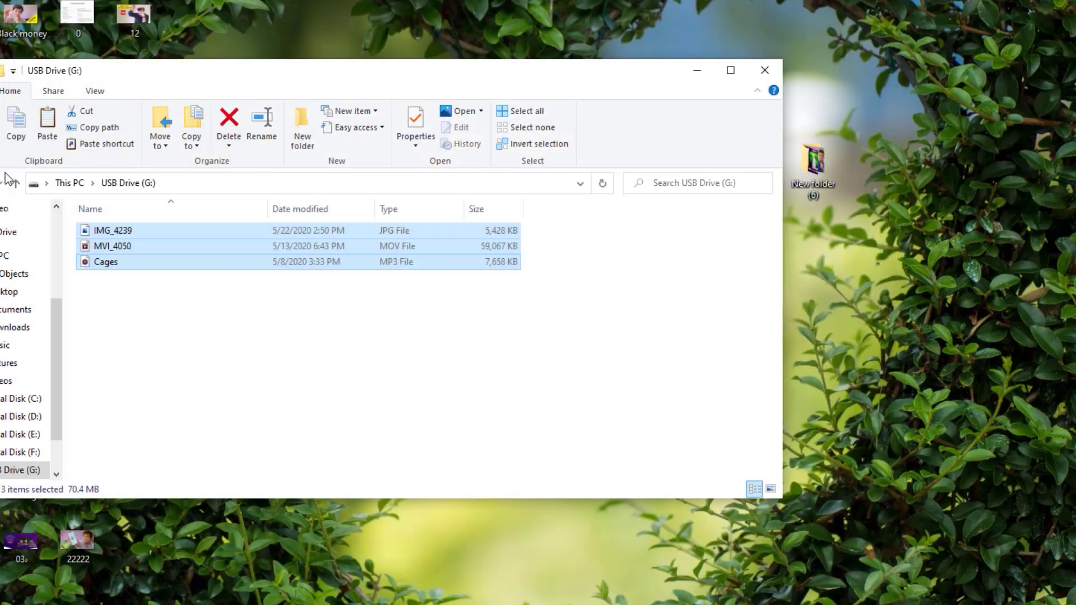
{"action": "left_click", "coordinate": [13, 182]}
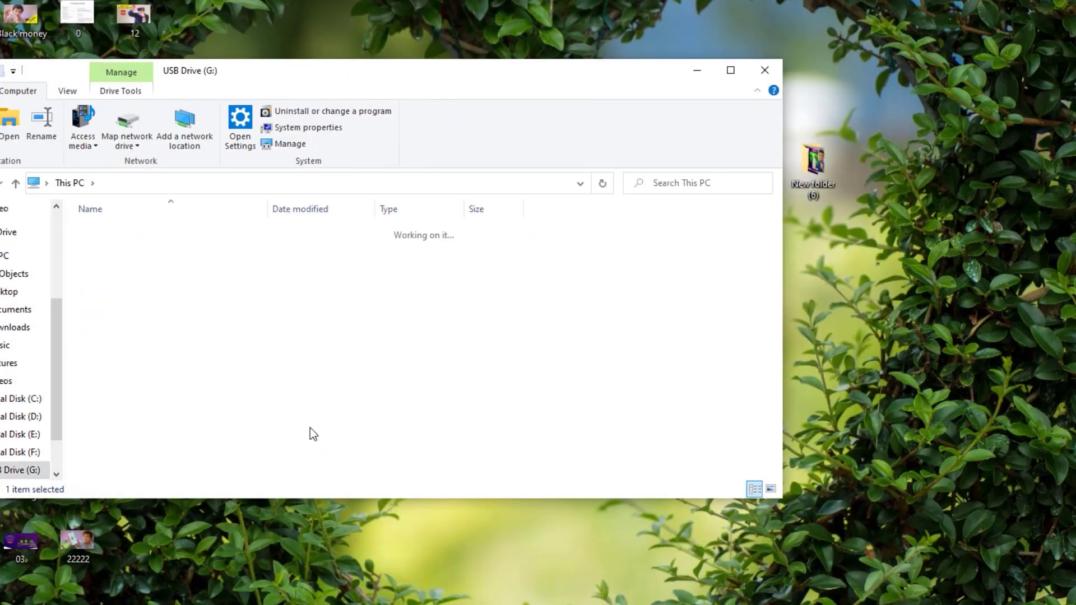
{"action": "left_click", "coordinate": [2, 183]}
{"action": "key", "text": "ctrl+a"}
{"action": "key", "text": "Delete"}
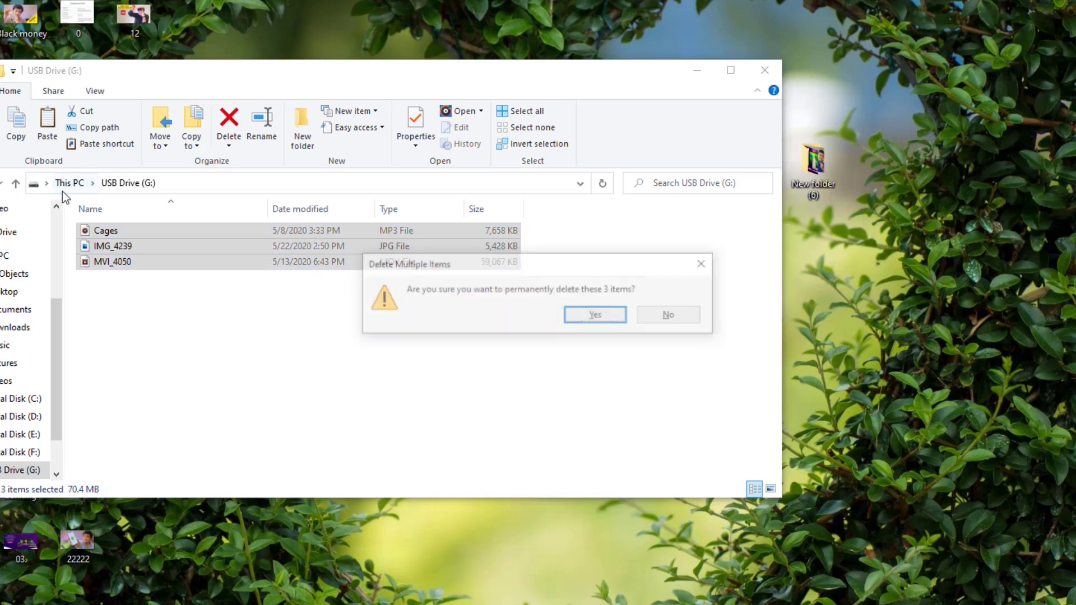
{"action": "left_click", "coordinate": [595, 315]}
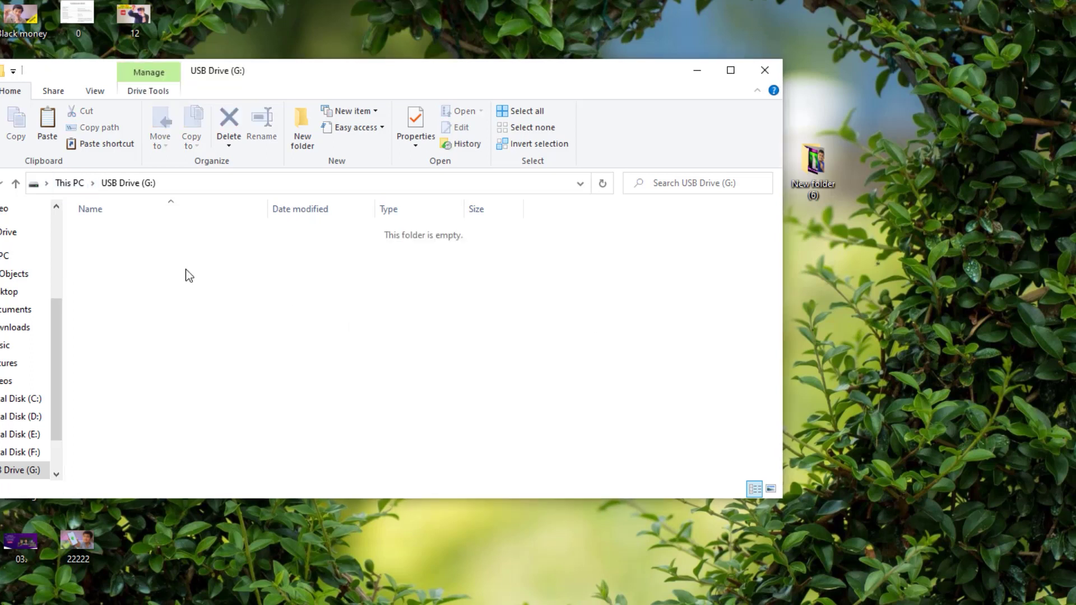
Quick-format USB Drive (G:) as FAT32 with an allocation unit size of 8192 bytes, and close the format dialog.
{"action": "key", "text": "alt+Up"}
{"action": "left_click", "coordinate": [428, 415]}
{"action": "right_click", "coordinate": [367, 421]}
{"action": "left_click", "coordinate": [407, 275]}
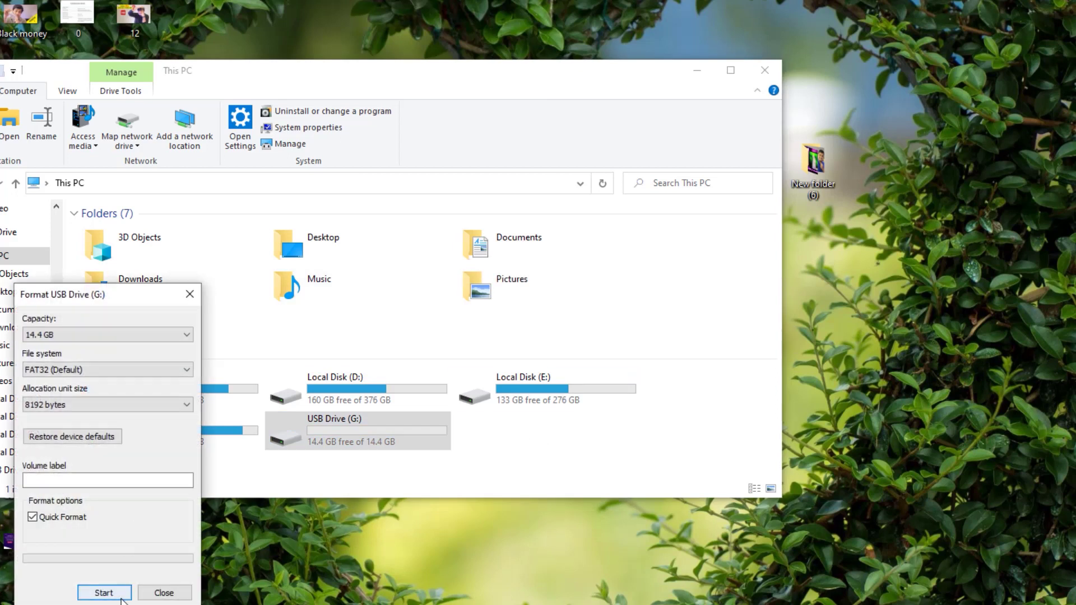
{"action": "left_click", "coordinate": [103, 593]}
{"action": "left_click", "coordinate": [569, 304]}
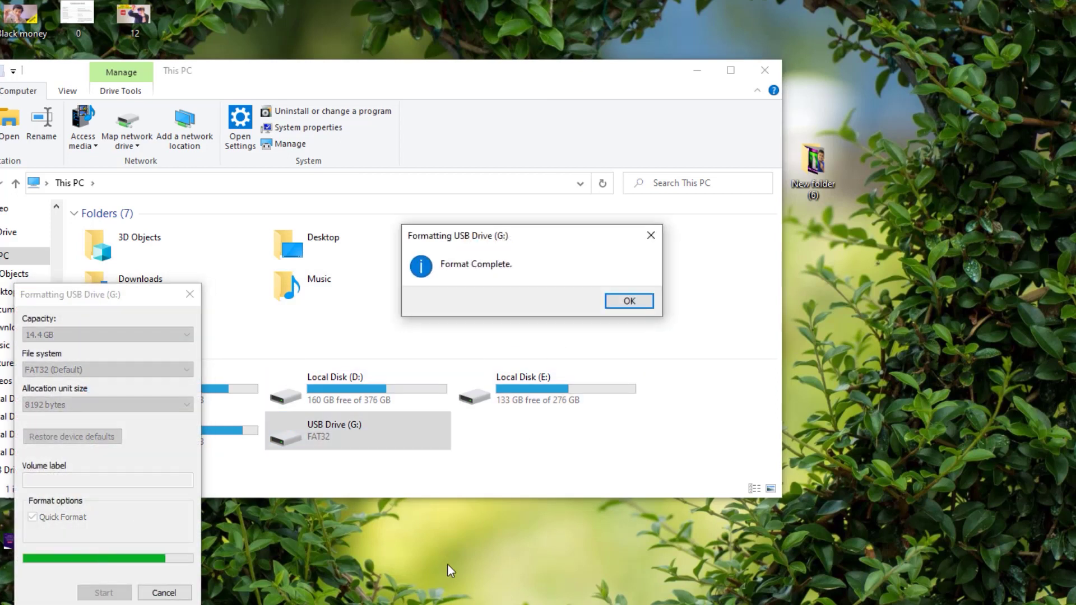
{"action": "left_click", "coordinate": [630, 302]}
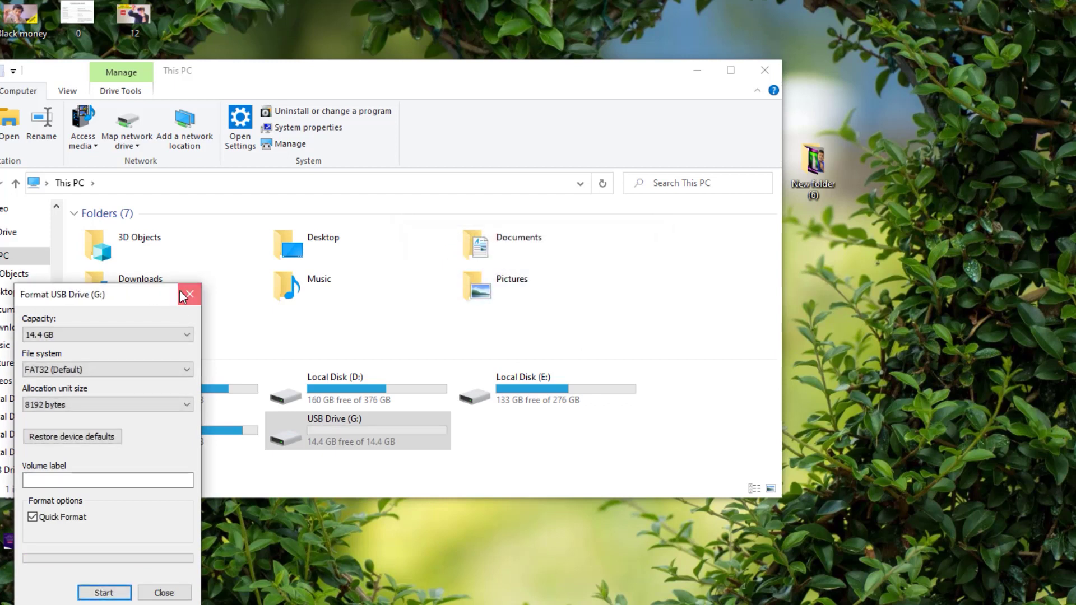
{"action": "left_click", "coordinate": [189, 294]}
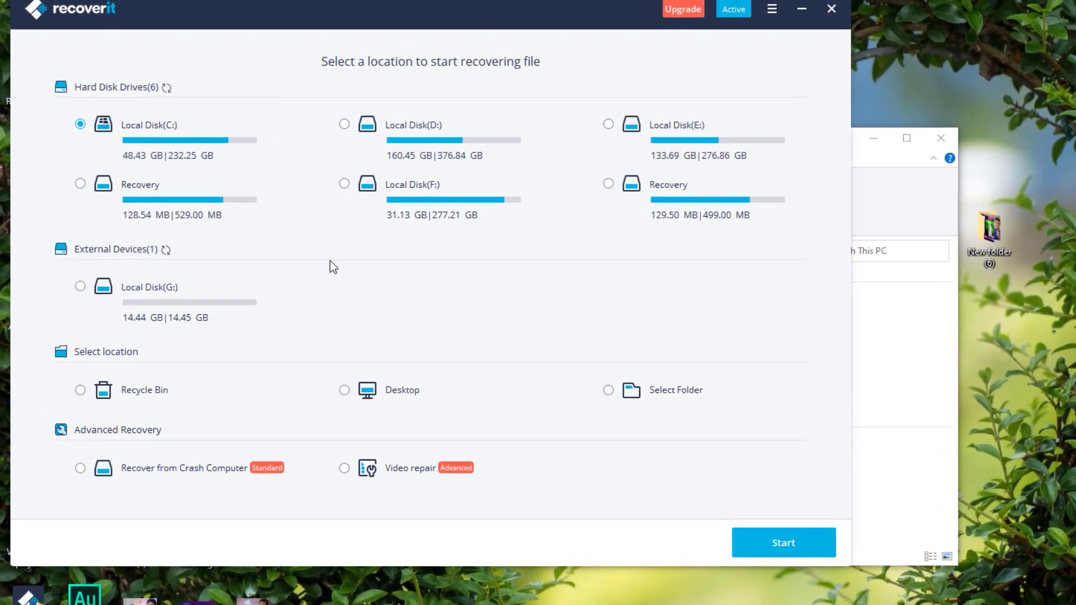
Start a Recoverit scan of the external device Local Disk (G:) for lost files.
{"action": "left_click", "coordinate": [765, 543]}
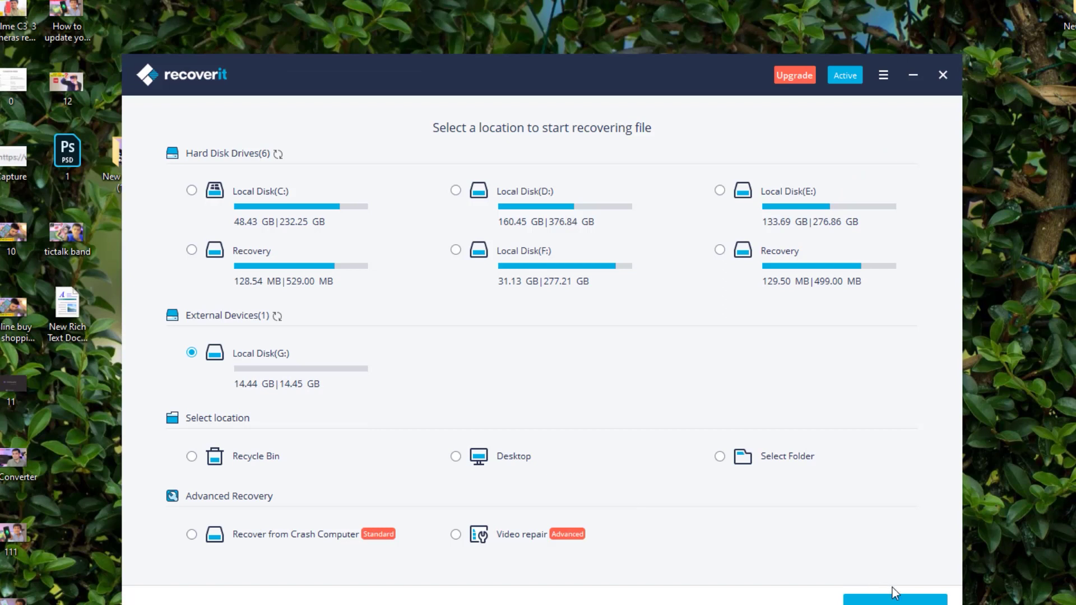
{"action": "left_click", "coordinate": [895, 598]}
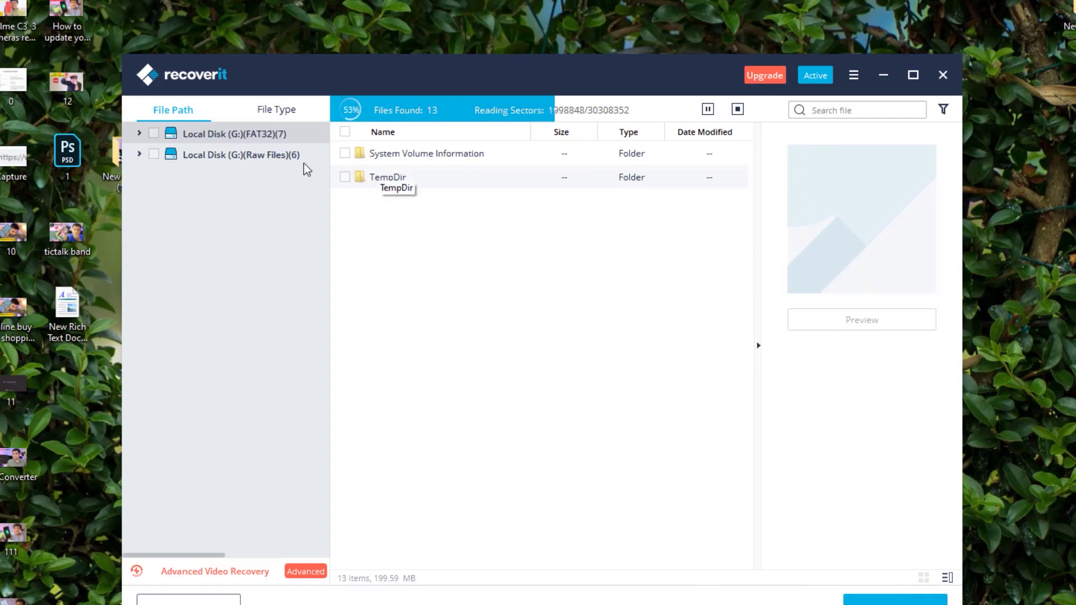
Open the jpg folder under the raw files of Local Disk (G:) and check 00000001.jpg and 00000006.jpg.
{"action": "left_click", "coordinate": [250, 159]}
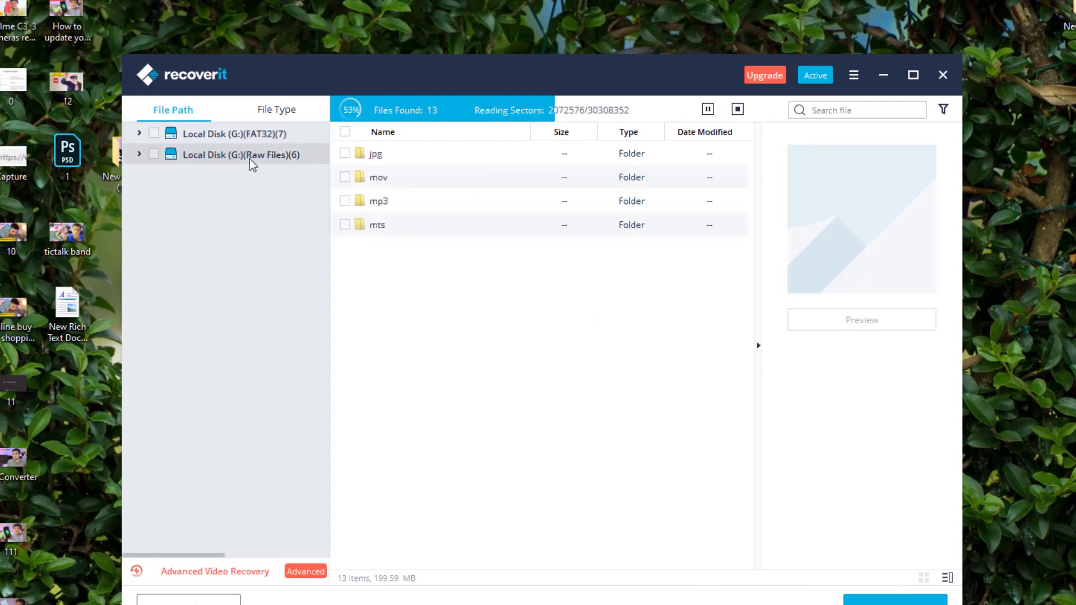
{"action": "double_click", "coordinate": [391, 154]}
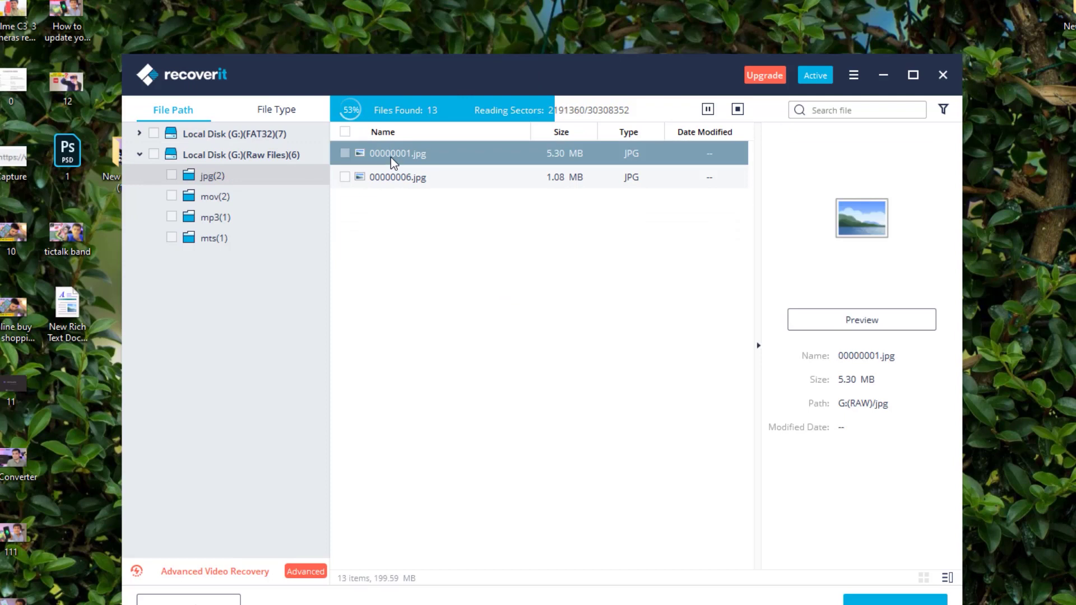
{"action": "left_click", "coordinate": [524, 183]}
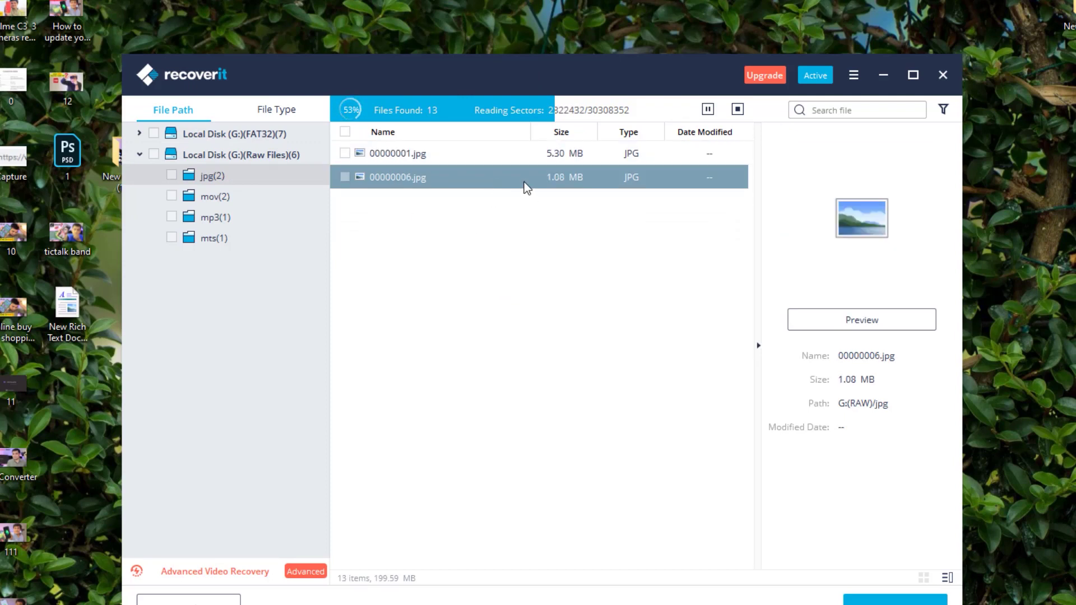
{"action": "left_click", "coordinate": [439, 152]}
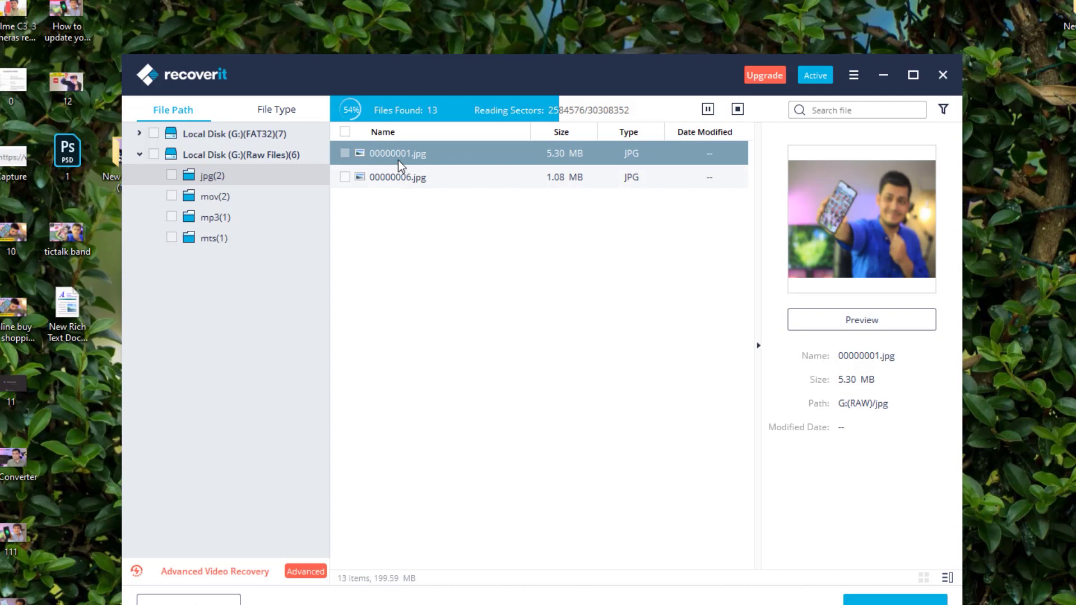
Look through the found files in the mov, mp3, mp4 and mts raw folders and the FAT32 listing.
{"action": "left_click", "coordinate": [207, 197]}
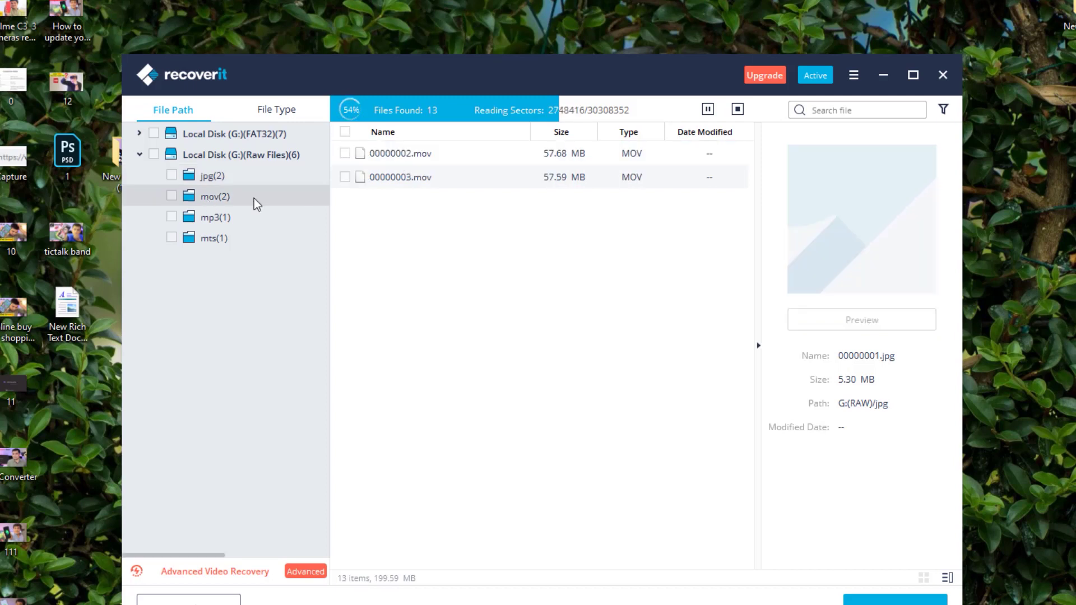
{"action": "left_click", "coordinate": [457, 154]}
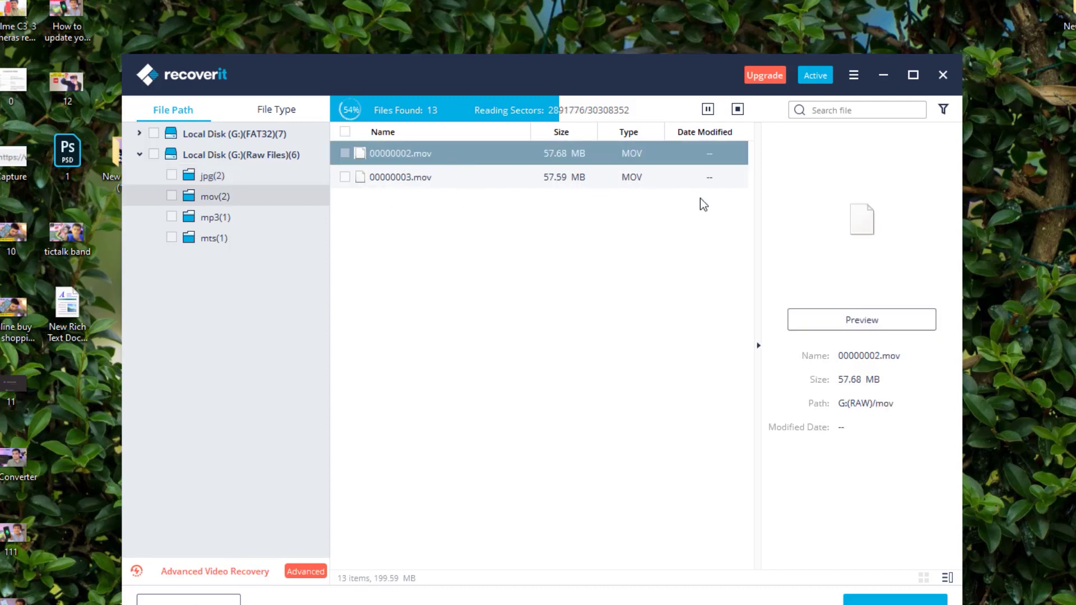
{"action": "left_click", "coordinate": [212, 218]}
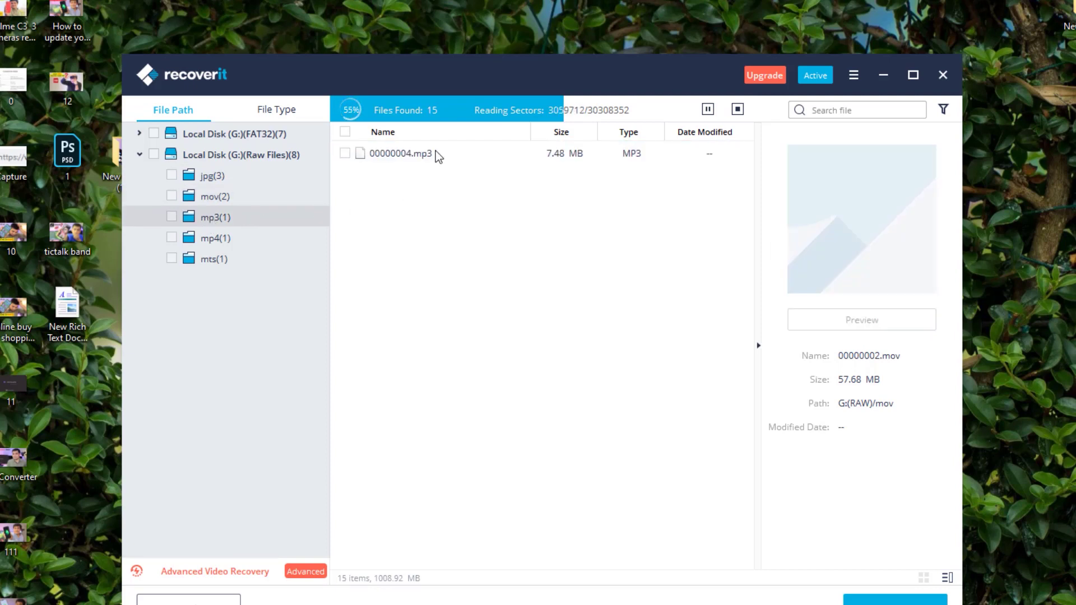
{"action": "left_click", "coordinate": [436, 151]}
{"action": "left_click", "coordinate": [224, 240]}
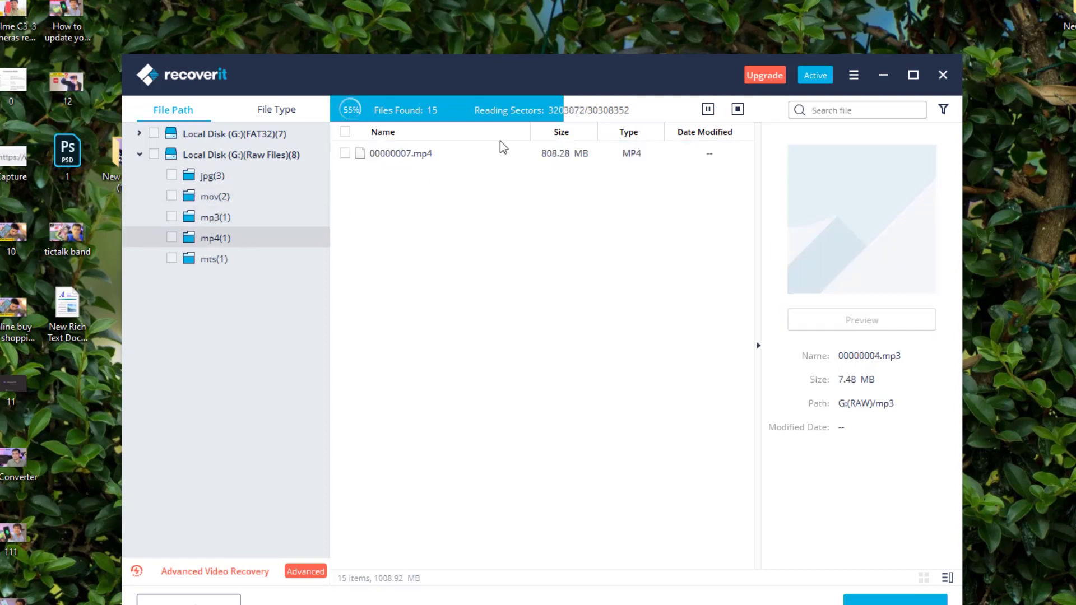
{"action": "left_click", "coordinate": [233, 259]}
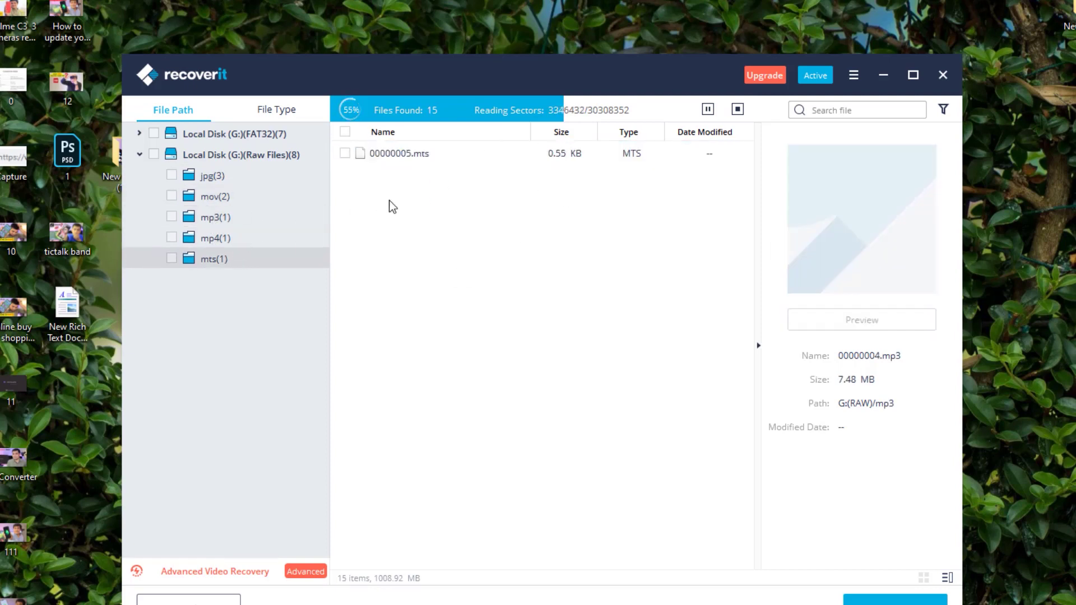
{"action": "left_click", "coordinate": [204, 138]}
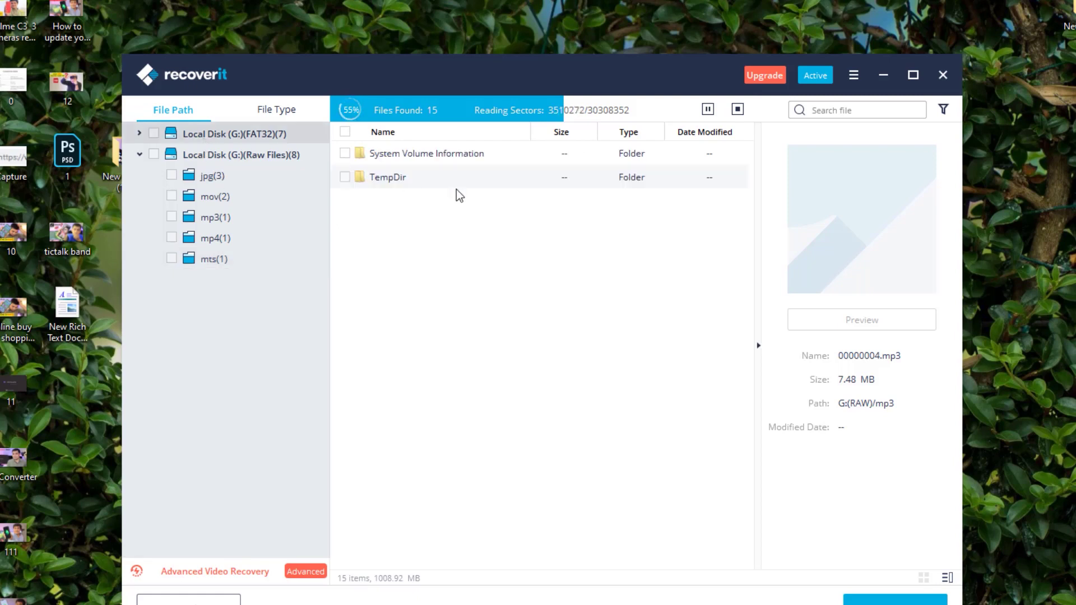
Check the thumbnails in the jpg folder and try to recover 00000001.jpg while the scan is still running.
{"action": "left_click", "coordinate": [219, 174]}
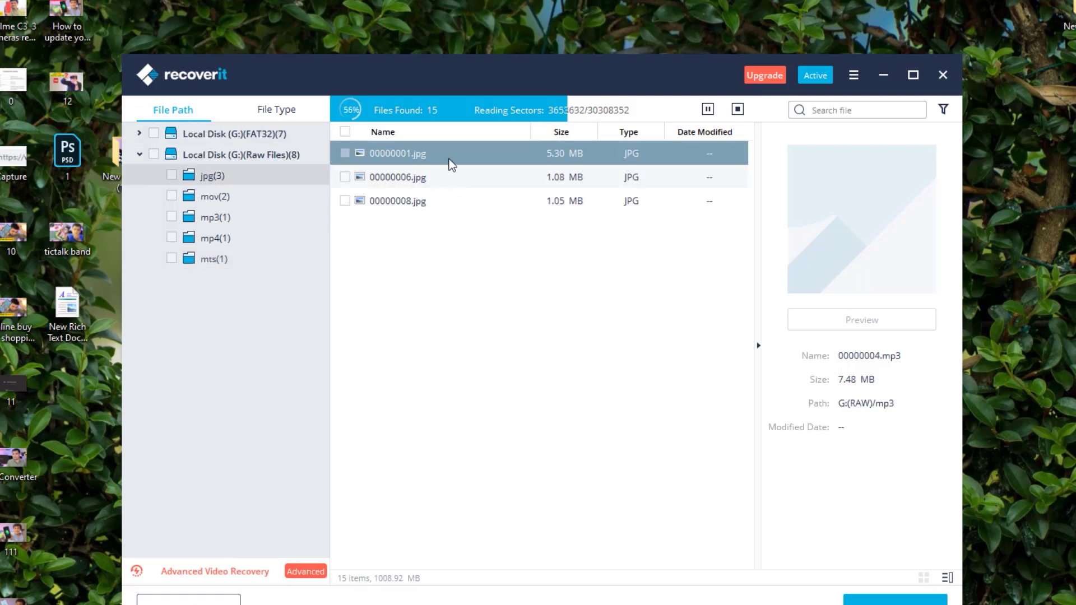
{"action": "left_click", "coordinate": [390, 202]}
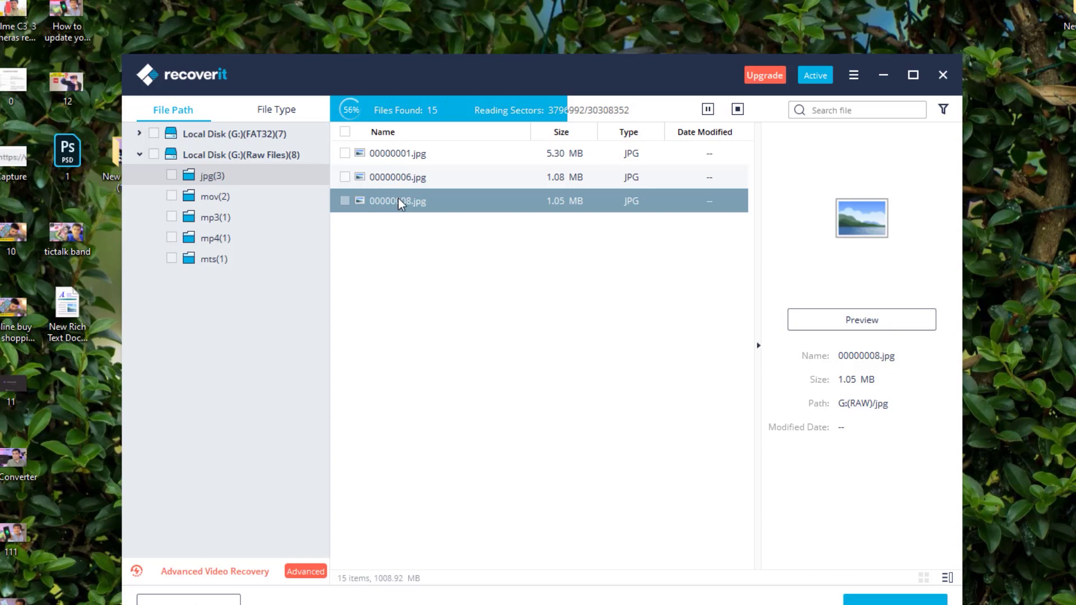
{"action": "left_click", "coordinate": [410, 177]}
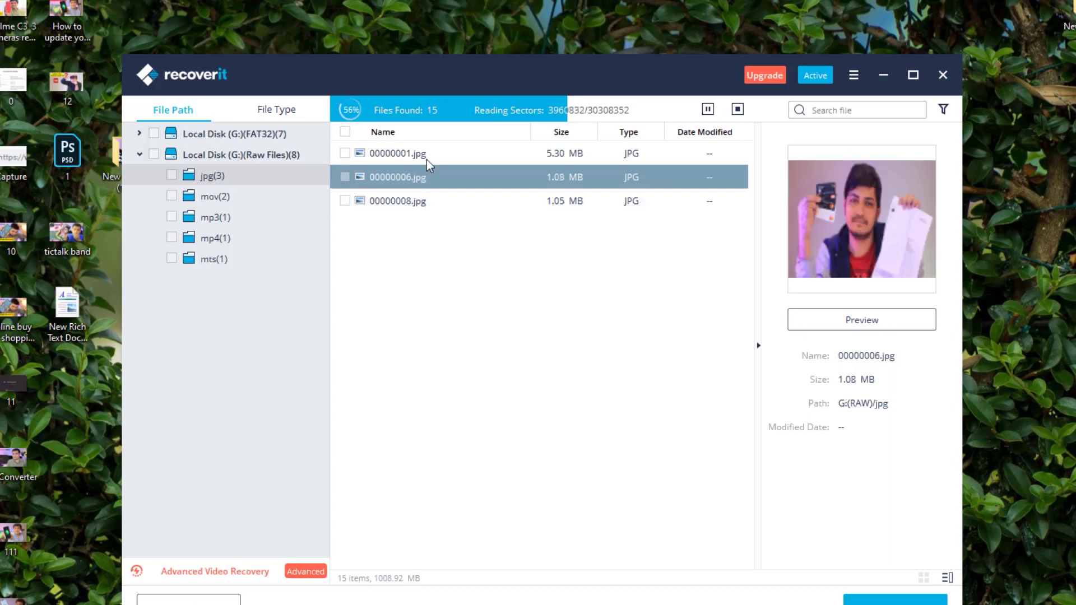
{"action": "left_click", "coordinate": [422, 156]}
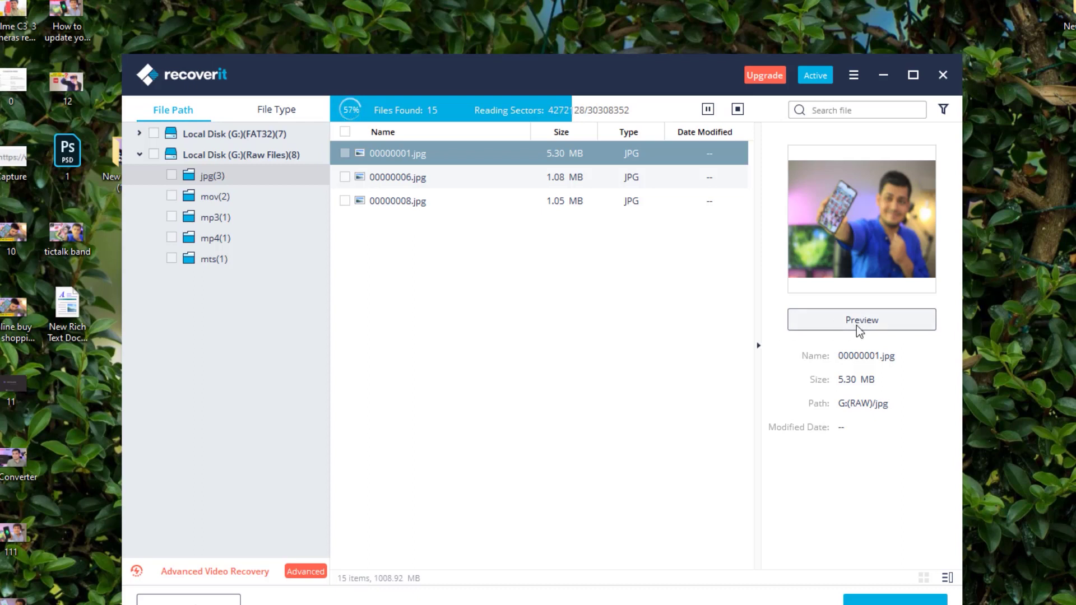
{"action": "left_click", "coordinate": [895, 599]}
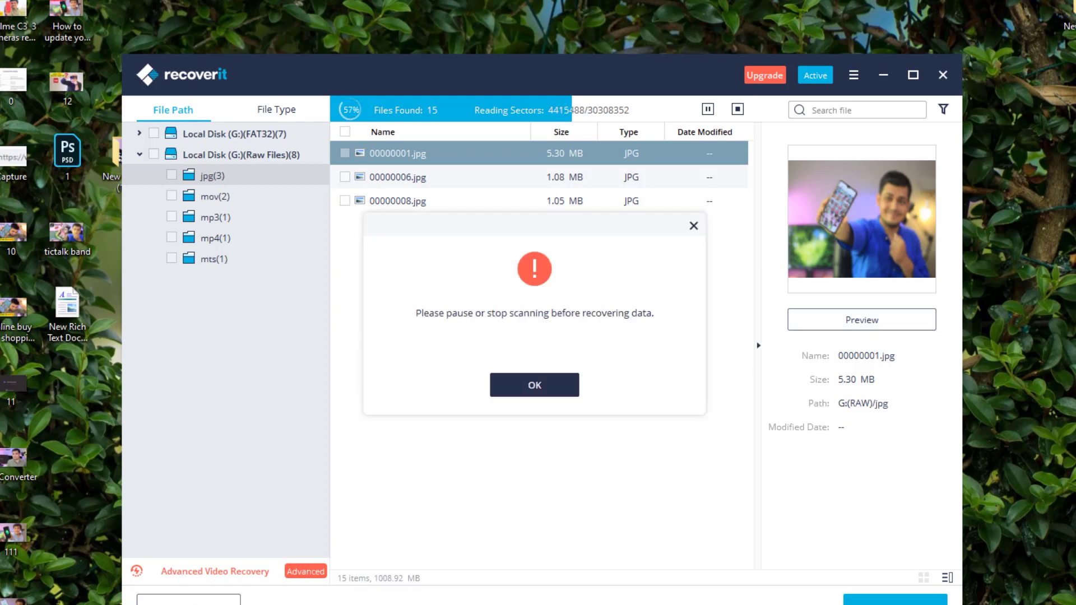
{"action": "left_click", "coordinate": [546, 378]}
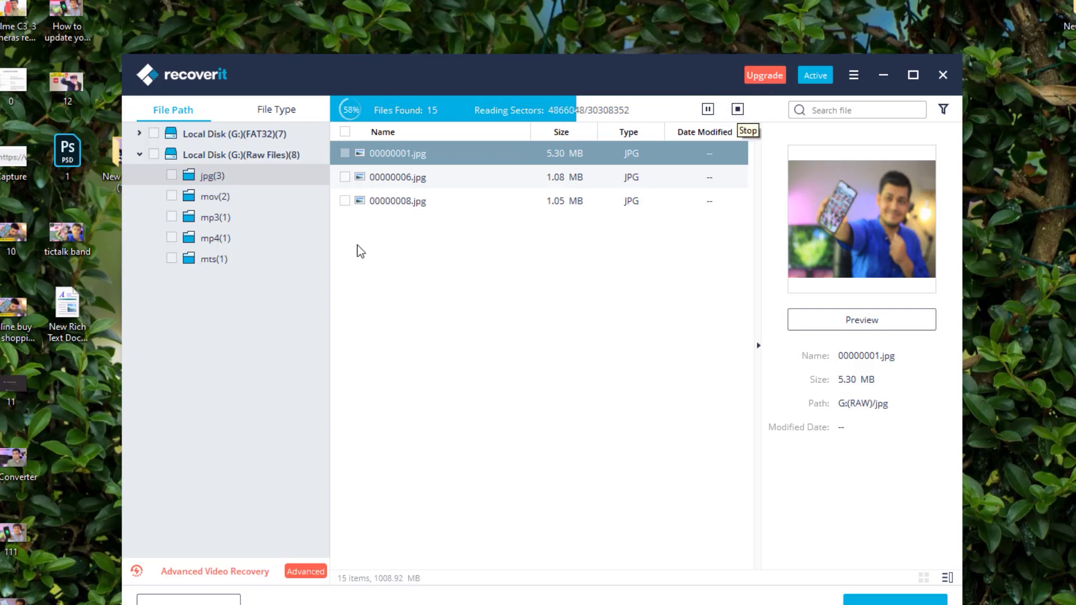
Recheck the raw file folders, stop the scan of Local Disk (G:) and dismiss the scan tips.
{"action": "left_click", "coordinate": [213, 196]}
{"action": "left_click", "coordinate": [213, 217]}
{"action": "left_click", "coordinate": [213, 237]}
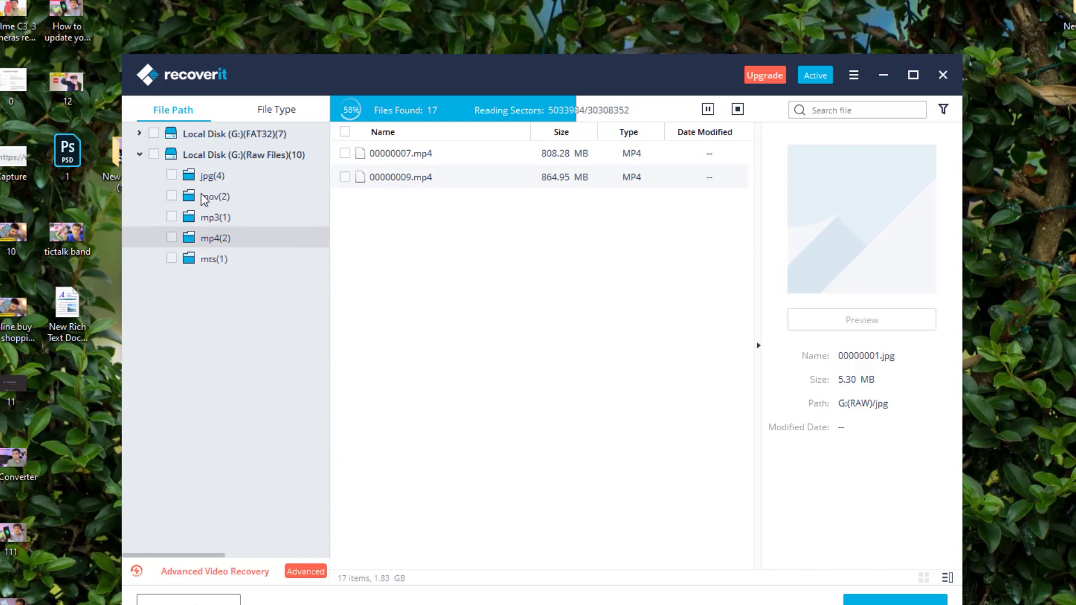
{"action": "left_click", "coordinate": [212, 175]}
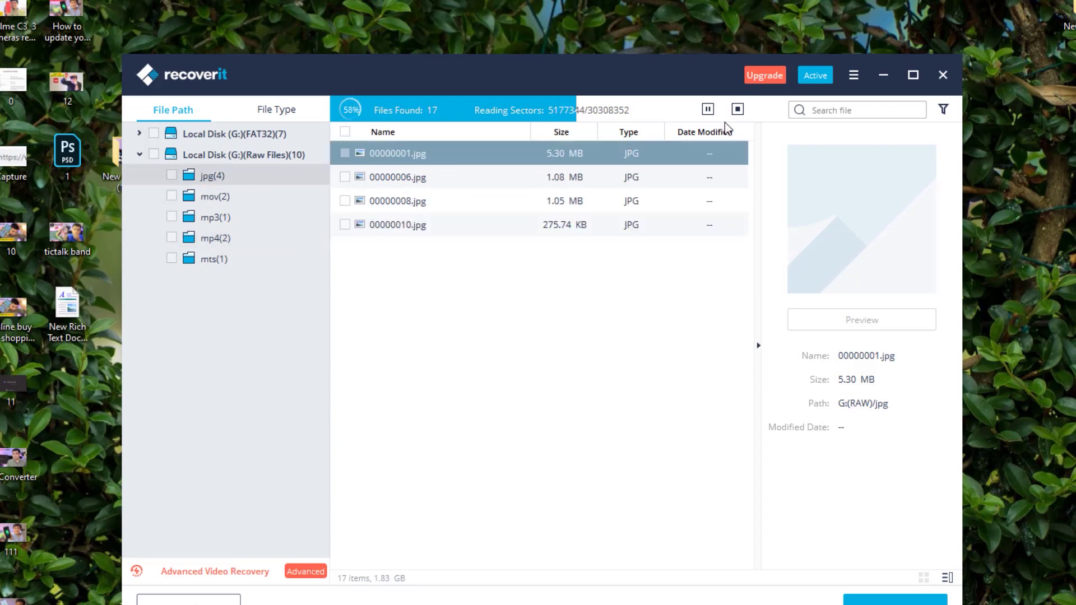
{"action": "left_click", "coordinate": [737, 109]}
{"action": "left_click", "coordinate": [577, 386]}
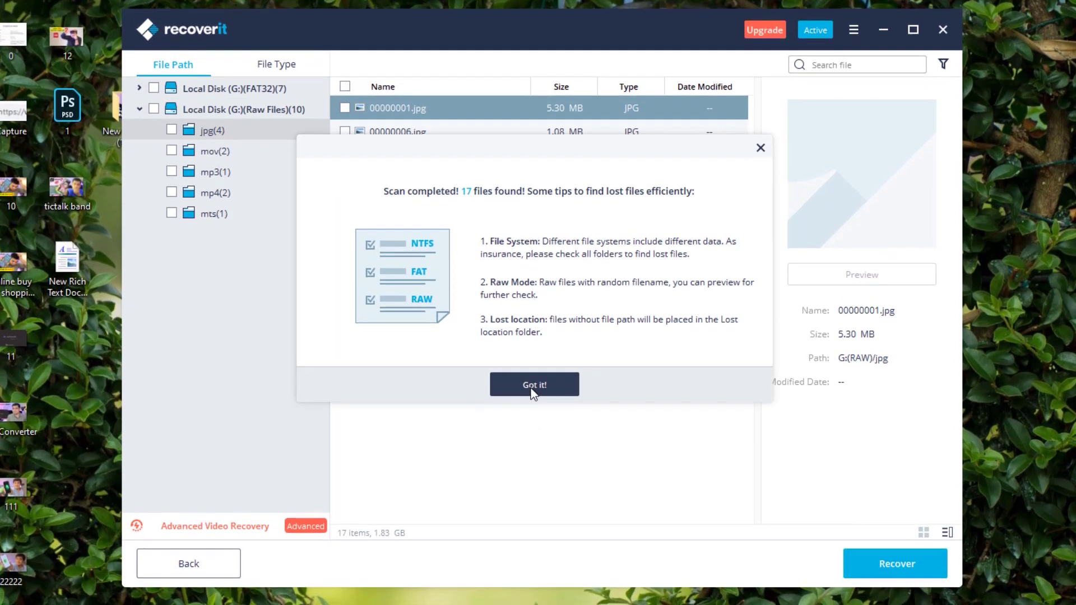
{"action": "left_click", "coordinate": [532, 390]}
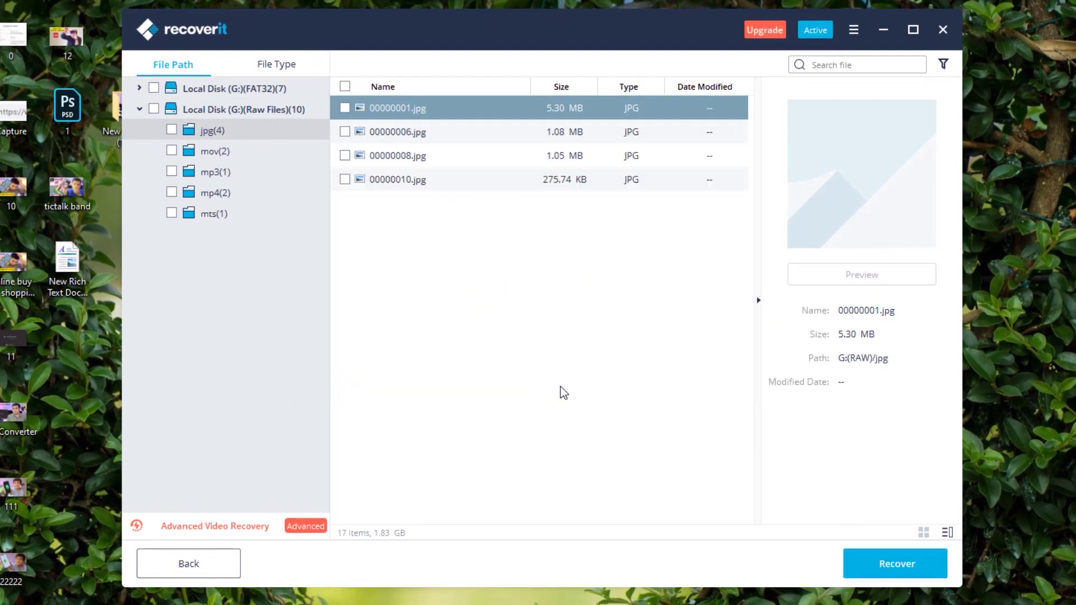
Start recovering the ticked 00000001.jpg with the free version and create a new folder on the desktop.
{"action": "left_click", "coordinate": [881, 563]}
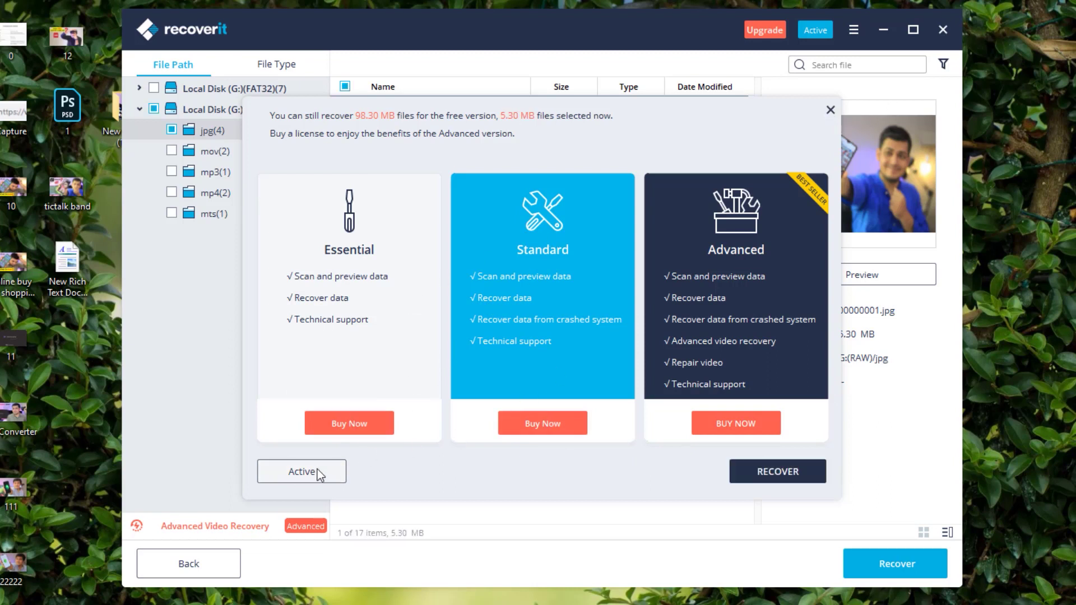
{"action": "left_click", "coordinate": [793, 473]}
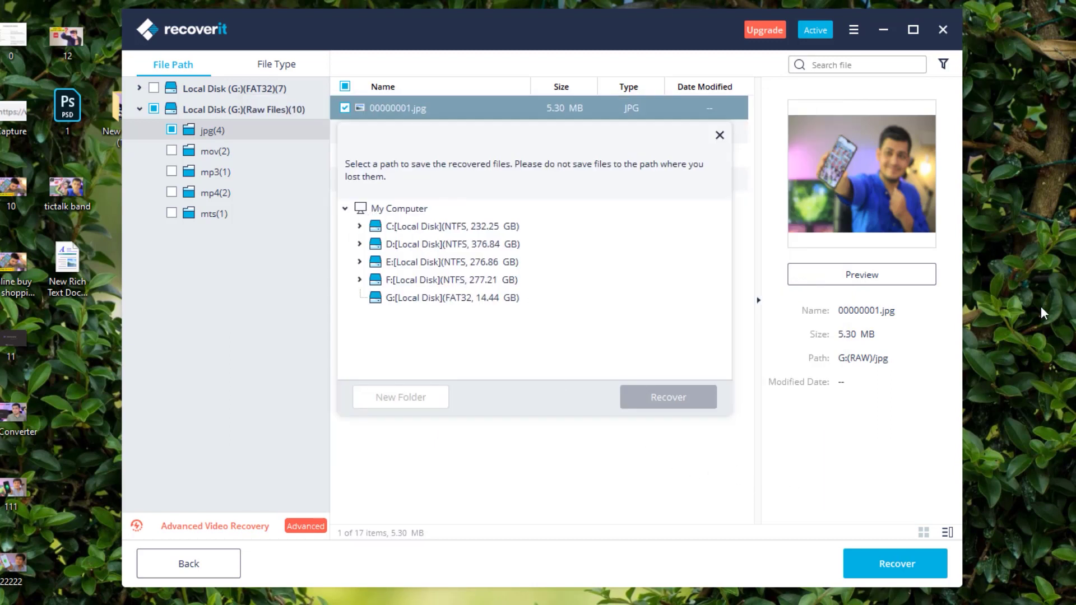
{"action": "right_click", "coordinate": [1012, 306]}
{"action": "mouse_move", "coordinate": [1047, 431]}
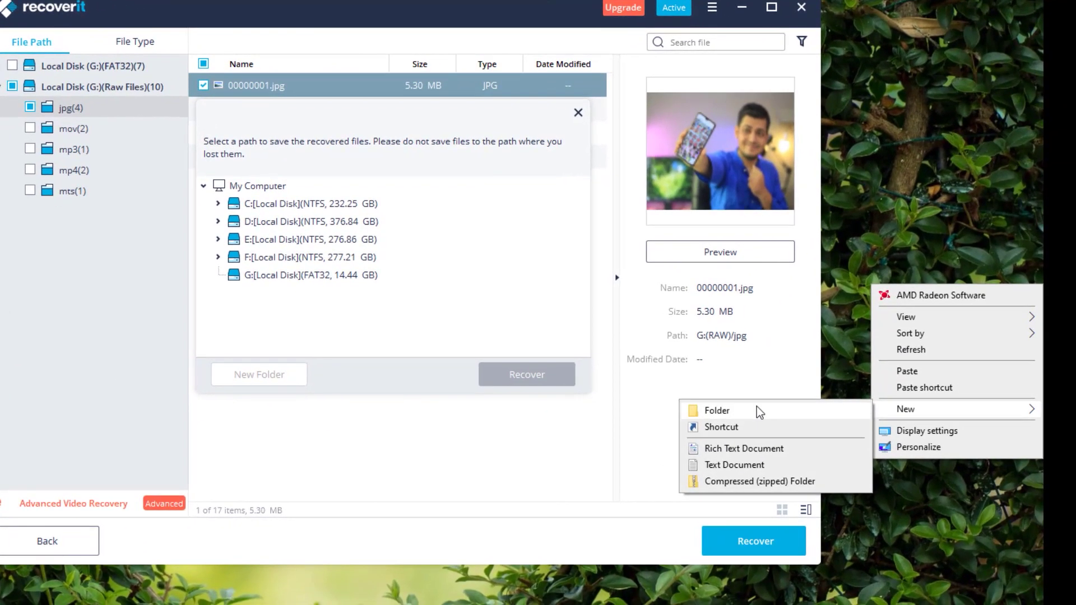
{"action": "left_click", "coordinate": [757, 410]}
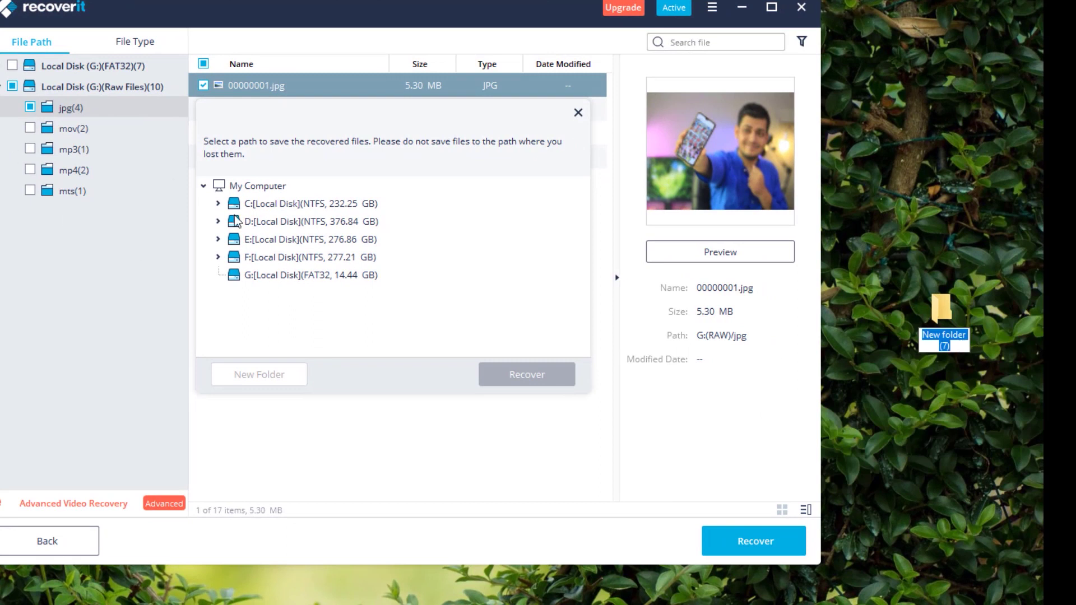
Choose New folder (7) on the C: user profile's Desktop as the save location and recover the image into it.
{"action": "left_click", "coordinate": [218, 204]}
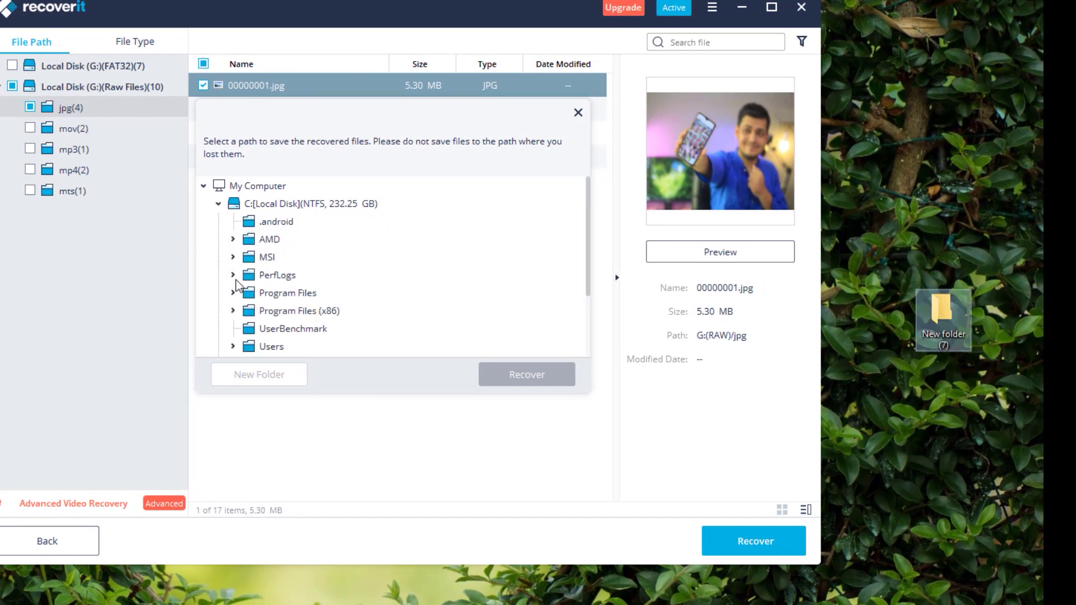
{"action": "scroll", "coordinate": [235, 245], "scroll_direction": "down", "scroll_amount": 3}
{"action": "left_click", "coordinate": [233, 257]}
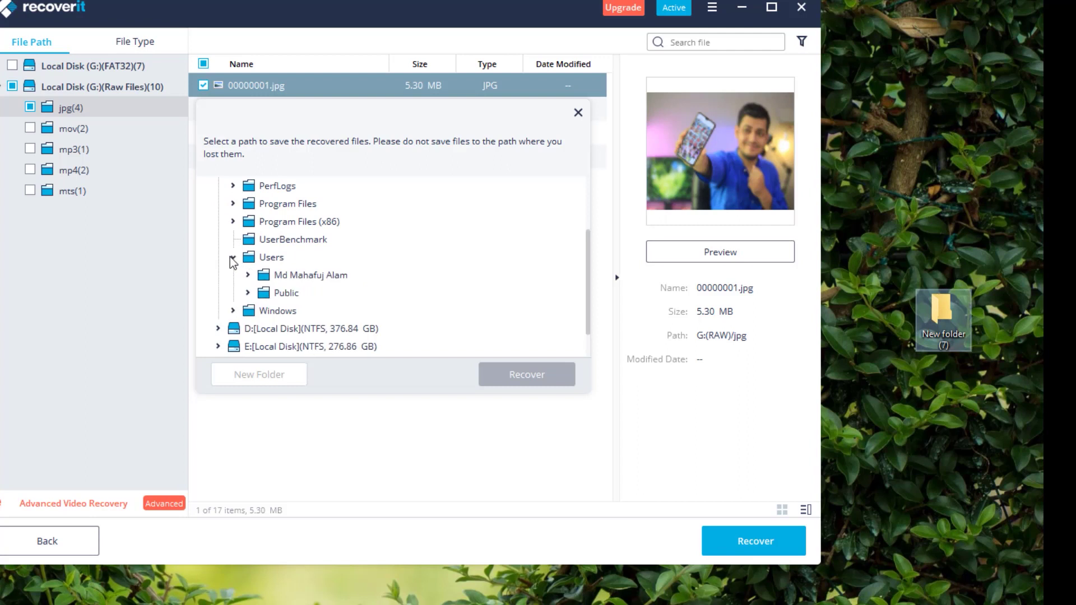
{"action": "scroll", "coordinate": [235, 259], "scroll_direction": "down", "scroll_amount": 1}
{"action": "left_click", "coordinate": [246, 240]}
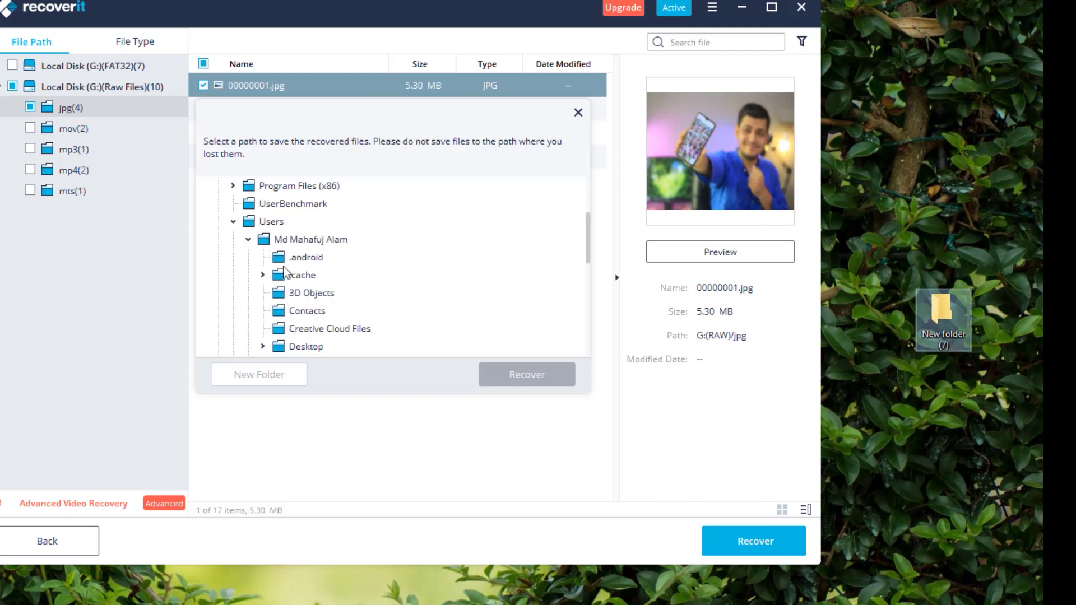
{"action": "scroll", "coordinate": [280, 269], "scroll_direction": "down", "scroll_amount": 2}
{"action": "left_click", "coordinate": [261, 240]}
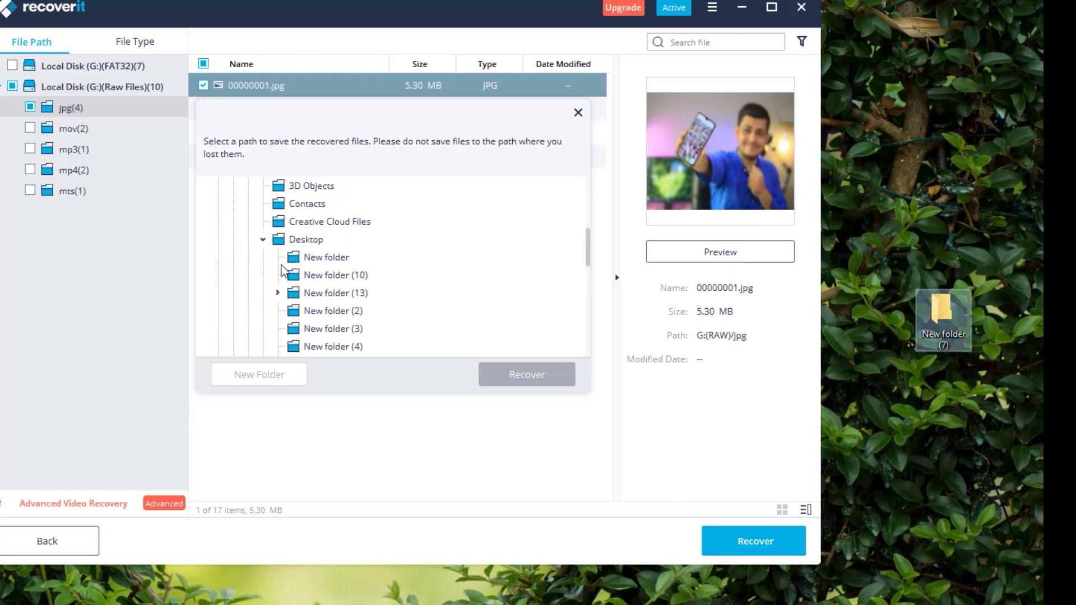
{"action": "scroll", "coordinate": [284, 272], "scroll_direction": "down", "scroll_amount": 1}
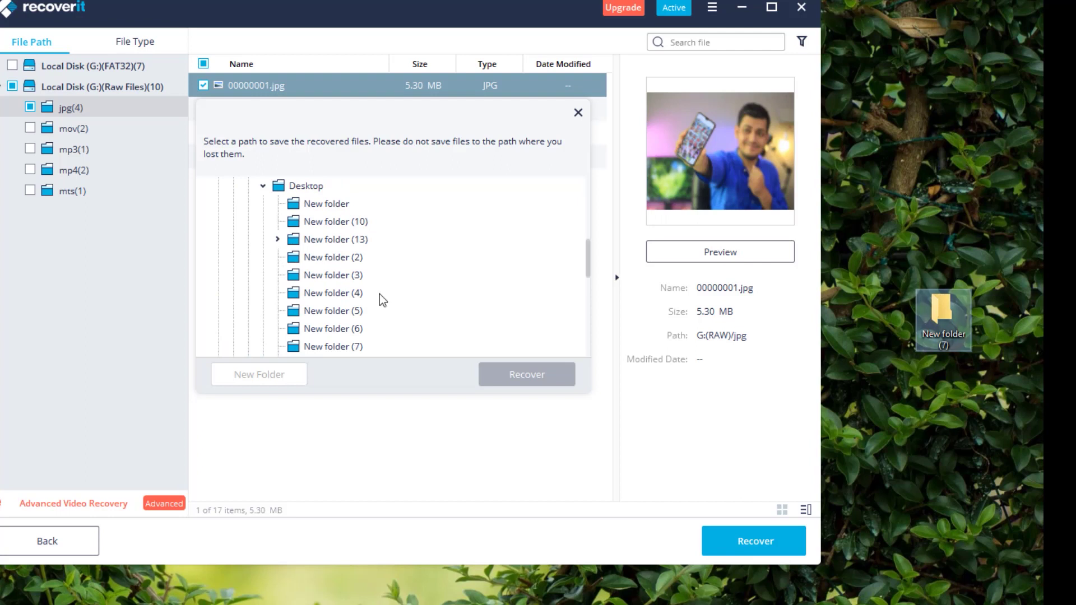
{"action": "left_click", "coordinate": [337, 344]}
{"action": "left_click", "coordinate": [524, 373]}
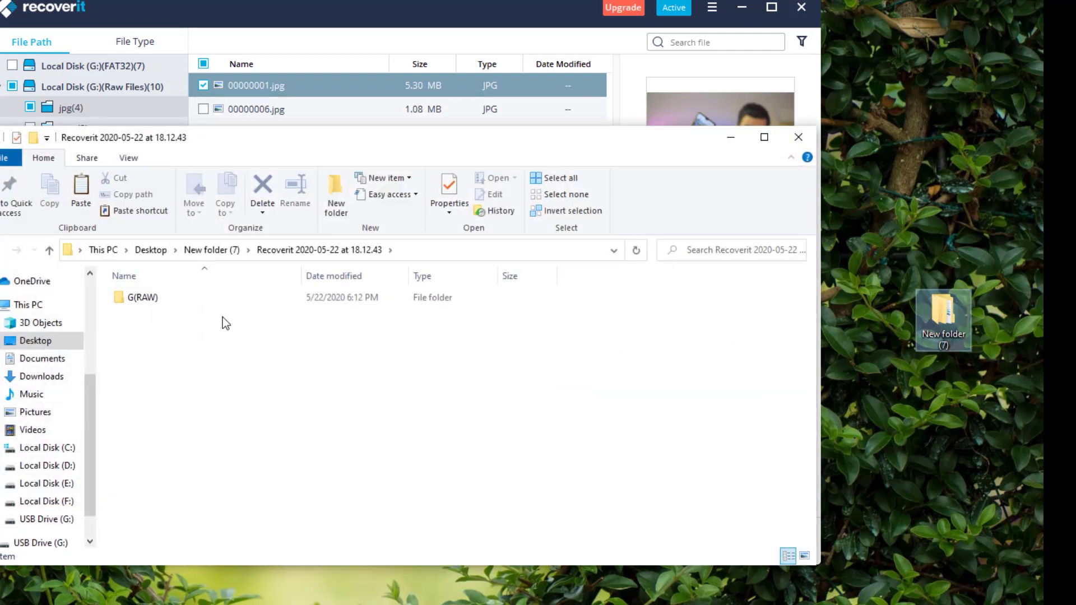
Open the jpg folder inside the recovered G(RAW) folder and inspect the image 00000001.
{"action": "left_click", "coordinate": [210, 297]}
{"action": "double_click", "coordinate": [210, 297]}
{"action": "double_click", "coordinate": [168, 297]}
{"action": "double_click", "coordinate": [144, 304]}
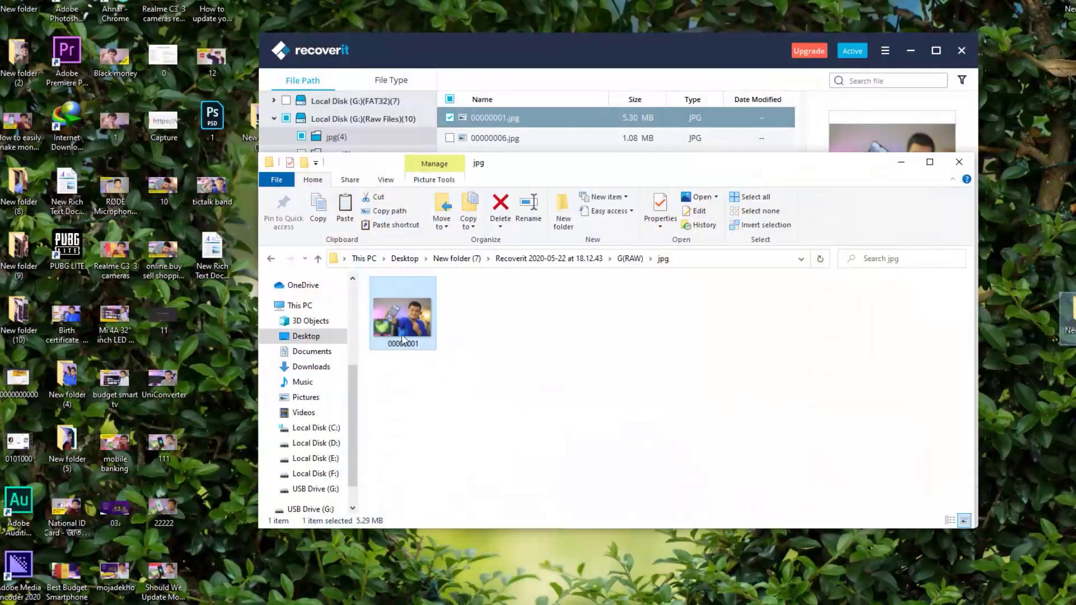
{"action": "right_click", "coordinate": [406, 322]}
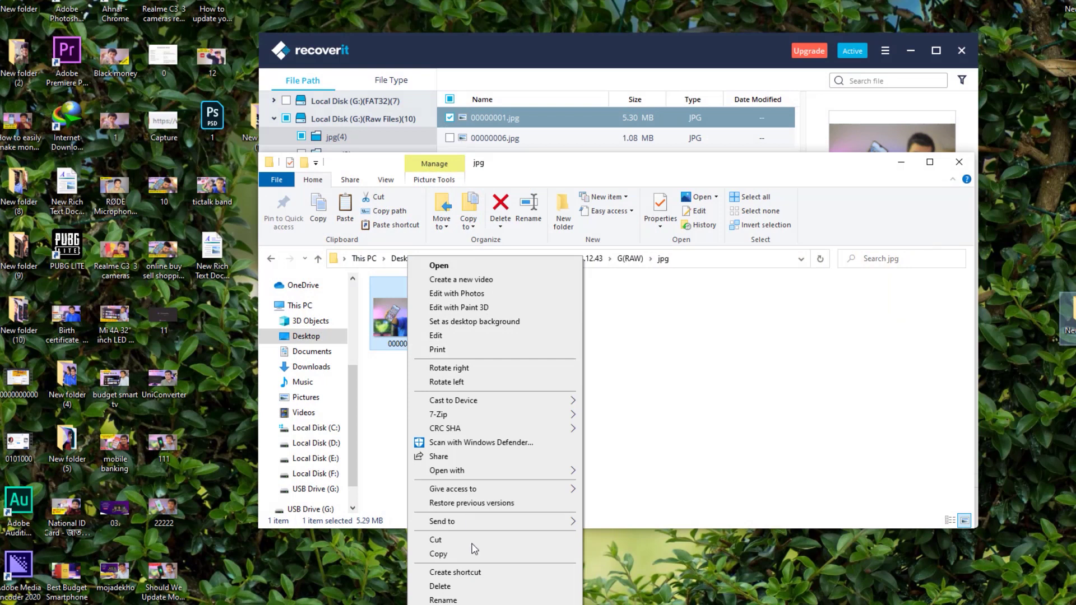
{"action": "key", "text": "r"}
{"action": "left_click", "coordinate": [630, 307]}
Close the recovered files' folder window and dismiss Recoverit's licence offer and recovery message.
{"action": "left_click_drag", "start_coordinate": [702, 157], "coordinate": [424, 358]}
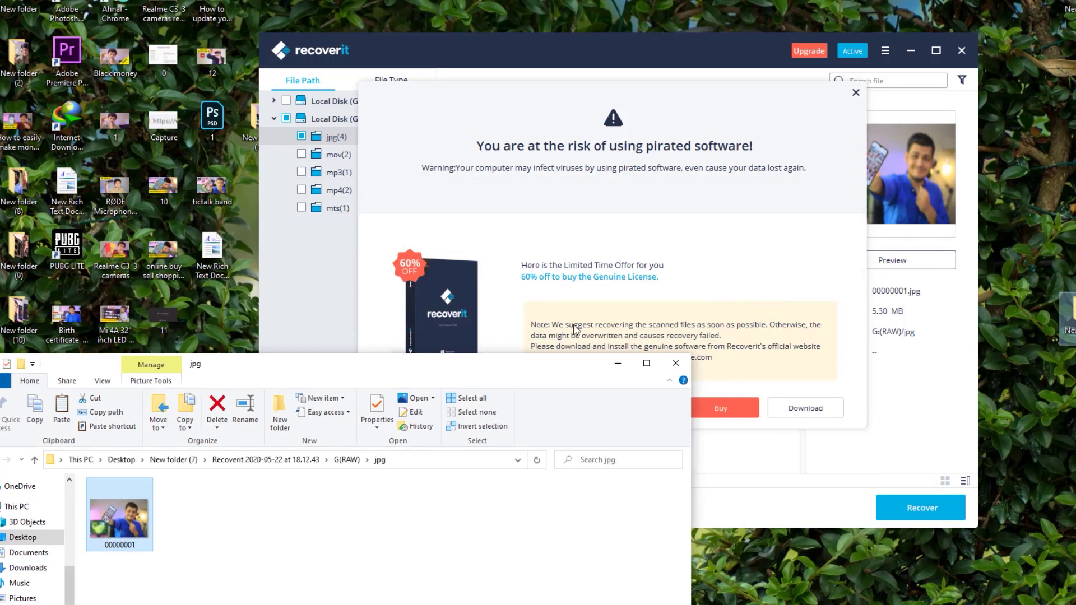
{"action": "left_click", "coordinate": [679, 360]}
{"action": "left_click", "coordinate": [855, 93]}
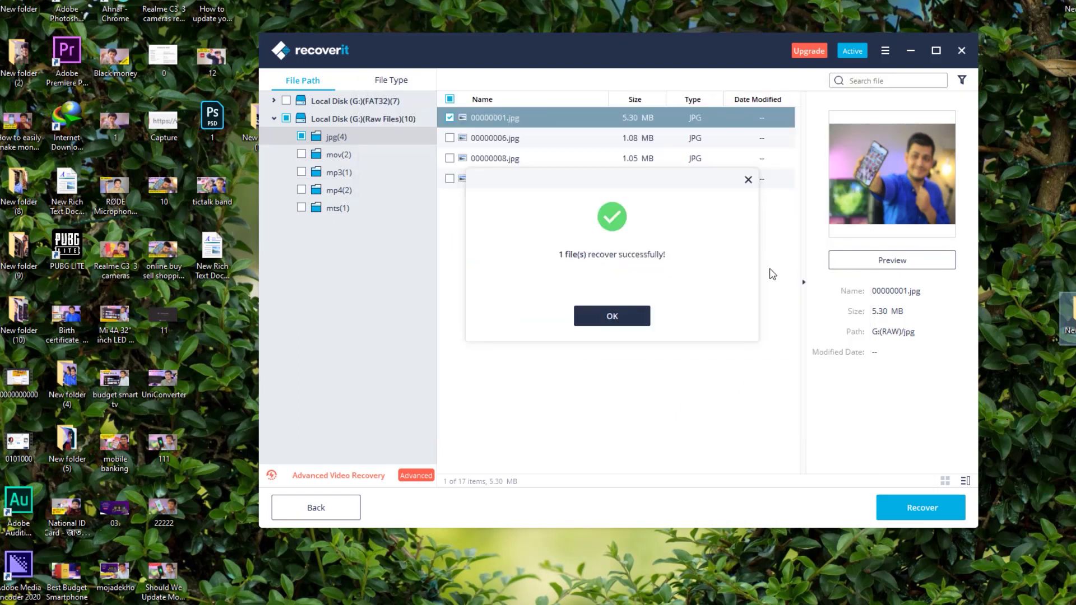
{"action": "left_click", "coordinate": [611, 316]}
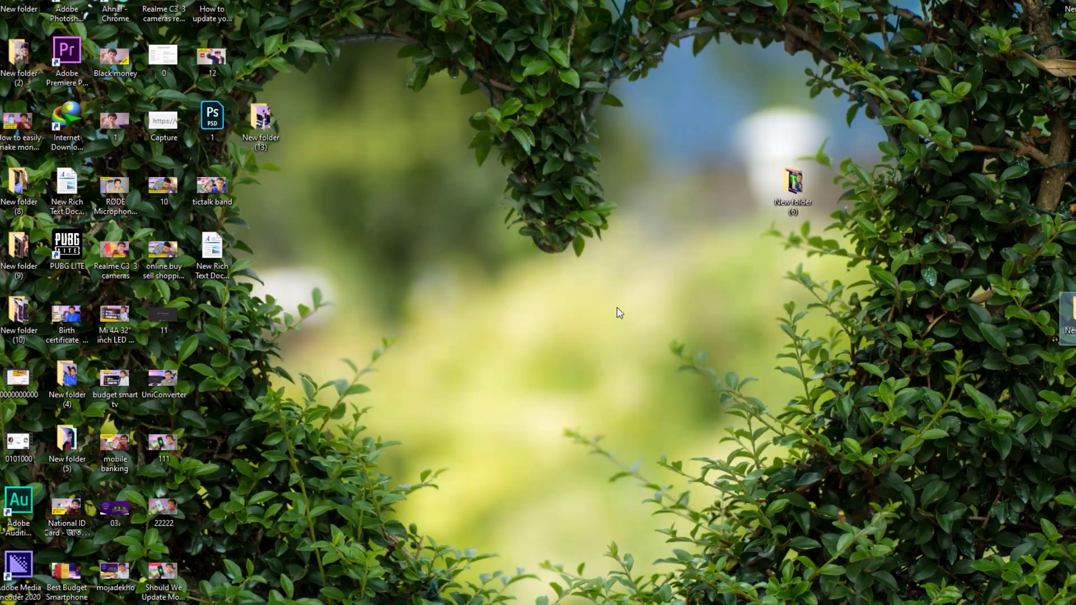